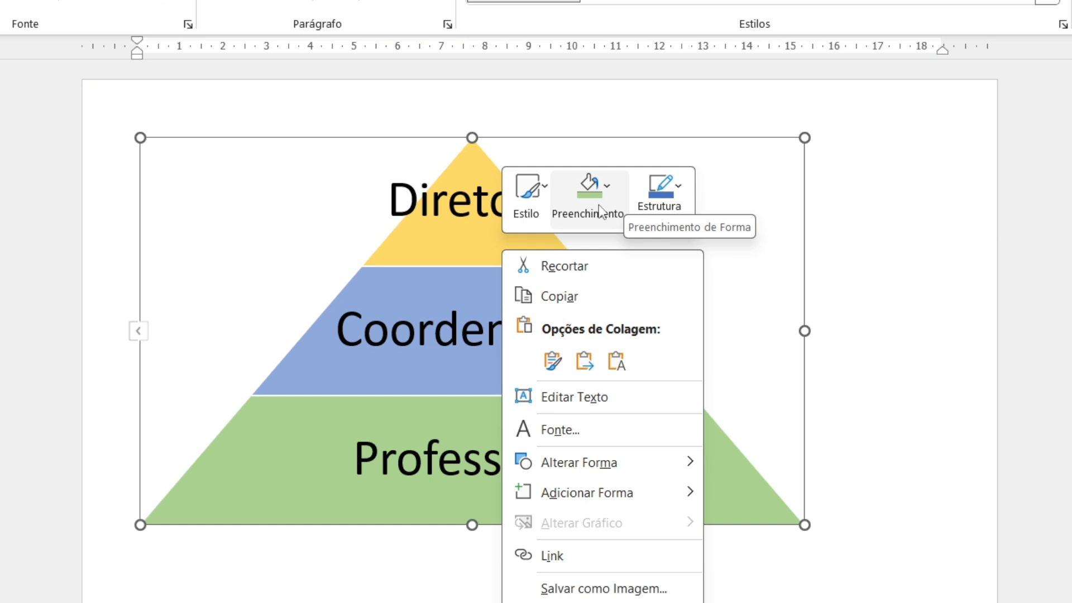
Give the top Diretora level of the pyramid a black outline with a thickness of 1 pt.
left_click(682, 198)
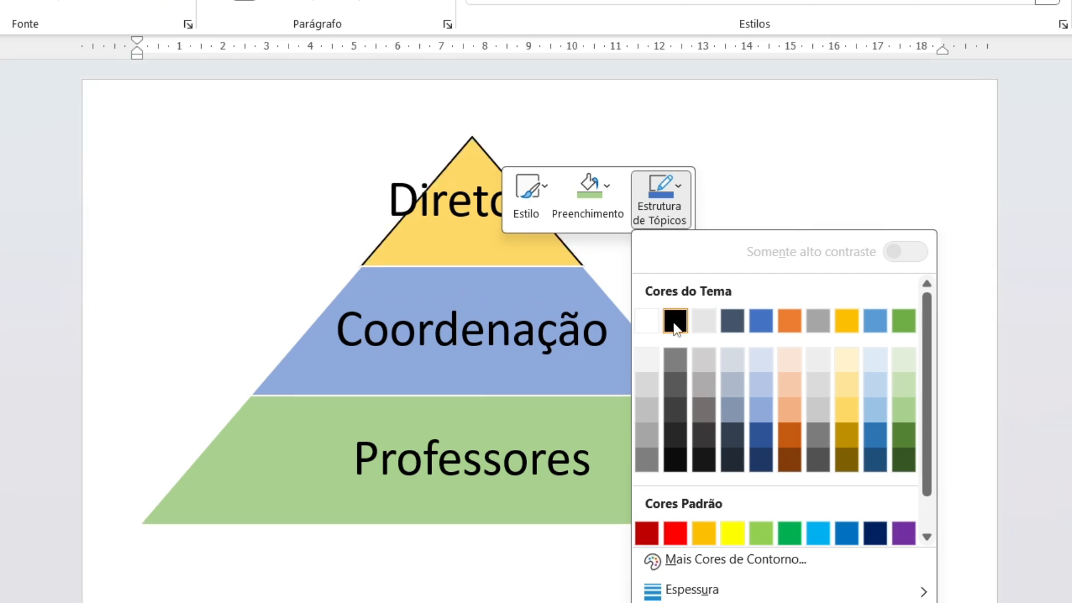
left_click(675, 322)
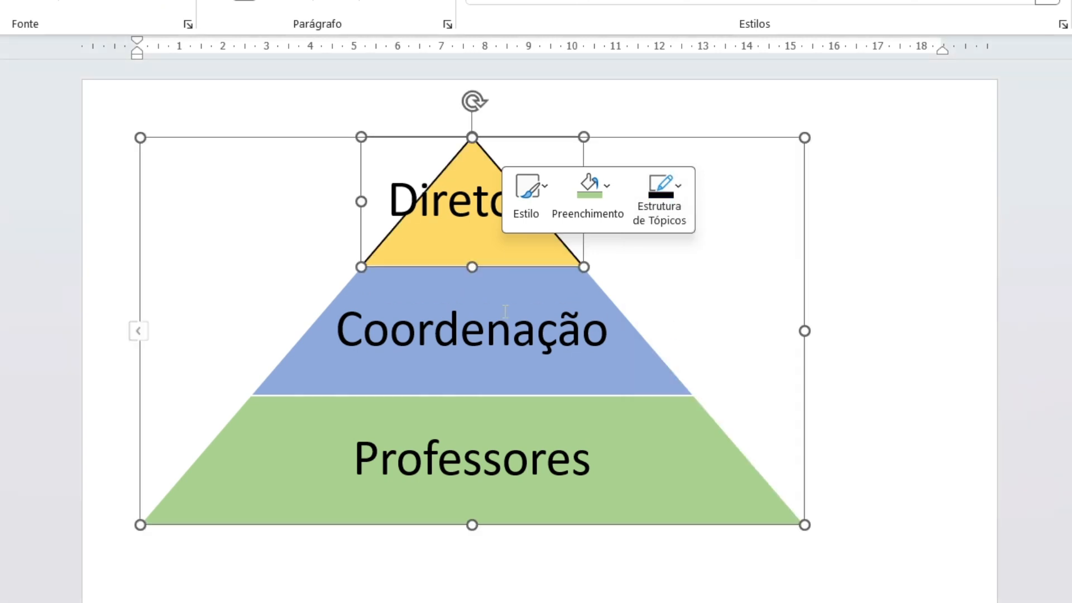
left_click(669, 216)
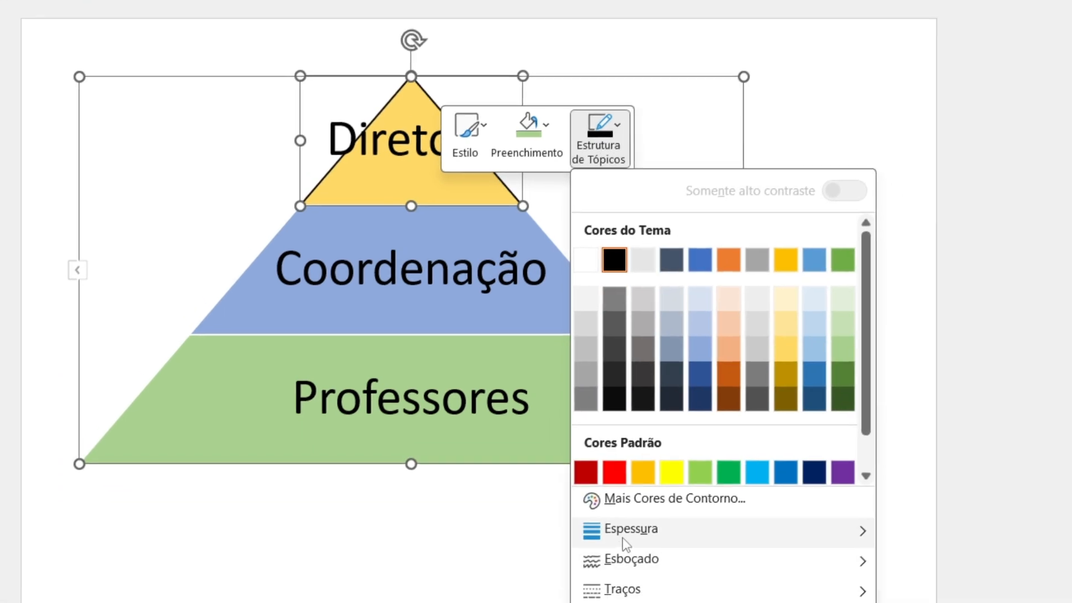
mouse_move(683, 598)
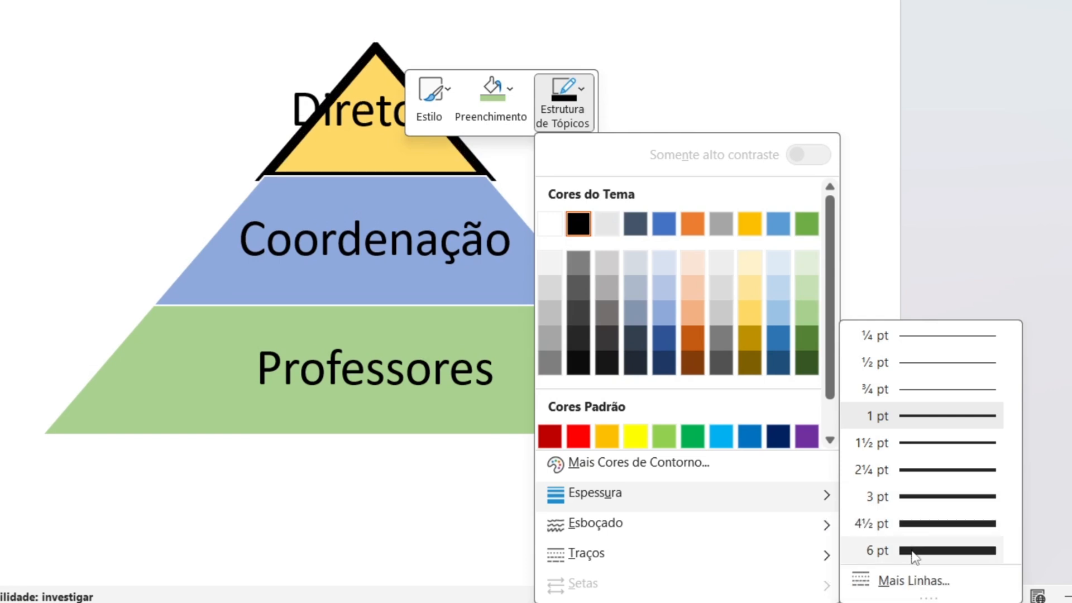
left_click(914, 418)
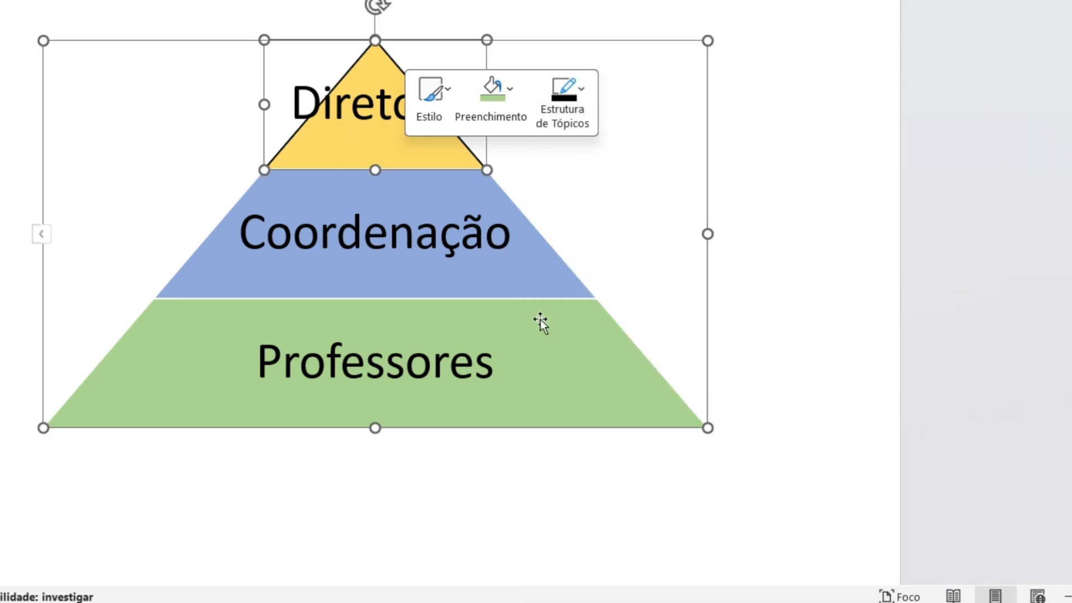
Apply a black outline to the Coordenação and Professores levels of the pyramid and deselect the graphic.
right_click(521, 284)
left_click(692, 331)
left_click(840, 2)
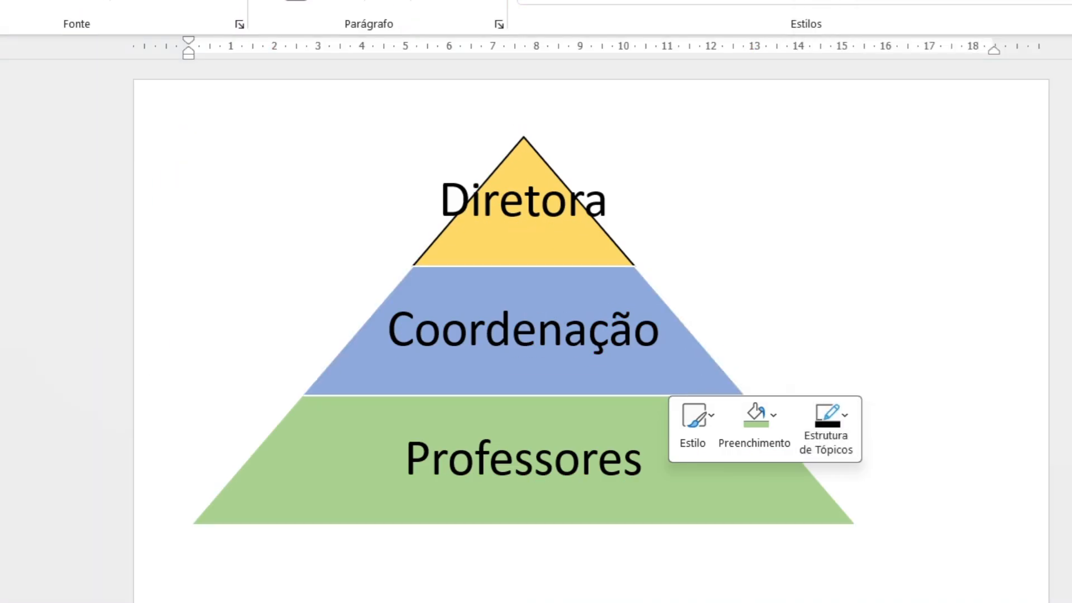
right_click(665, 437)
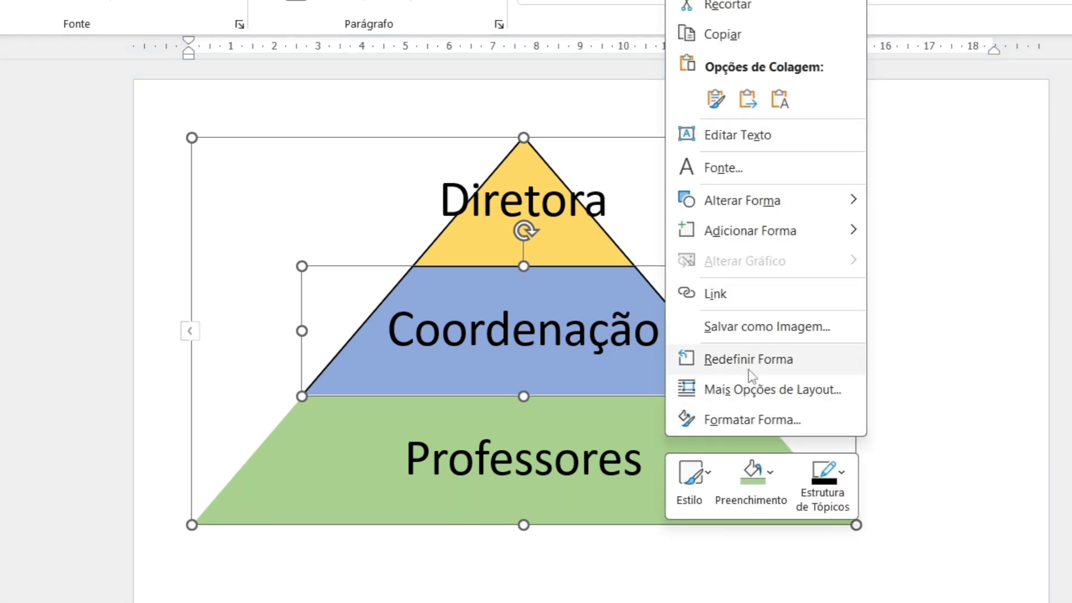
left_click(841, 488)
left_click(838, 35)
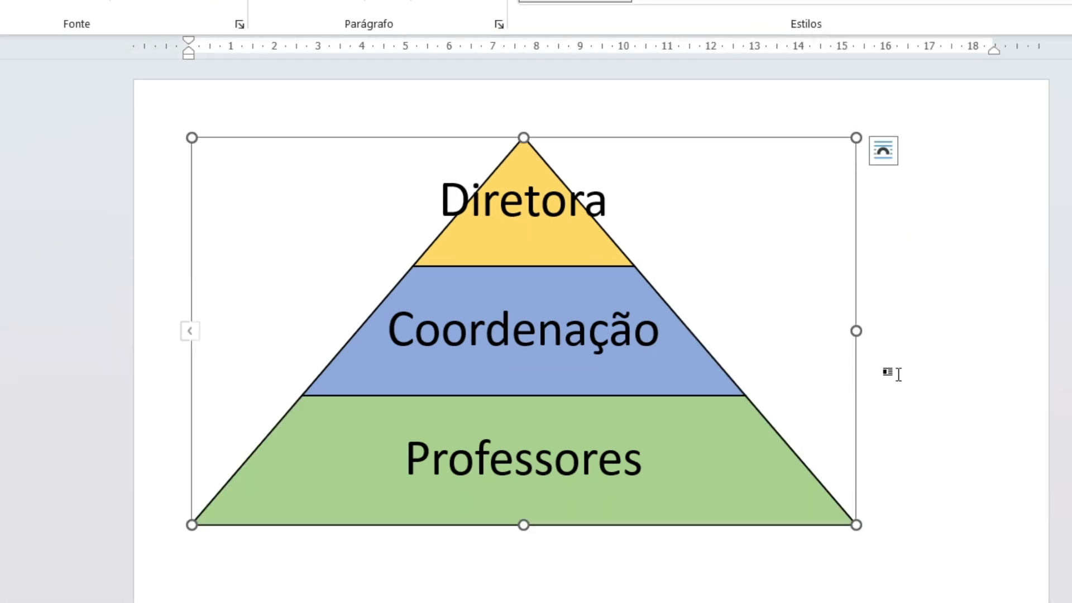
left_click(899, 374)
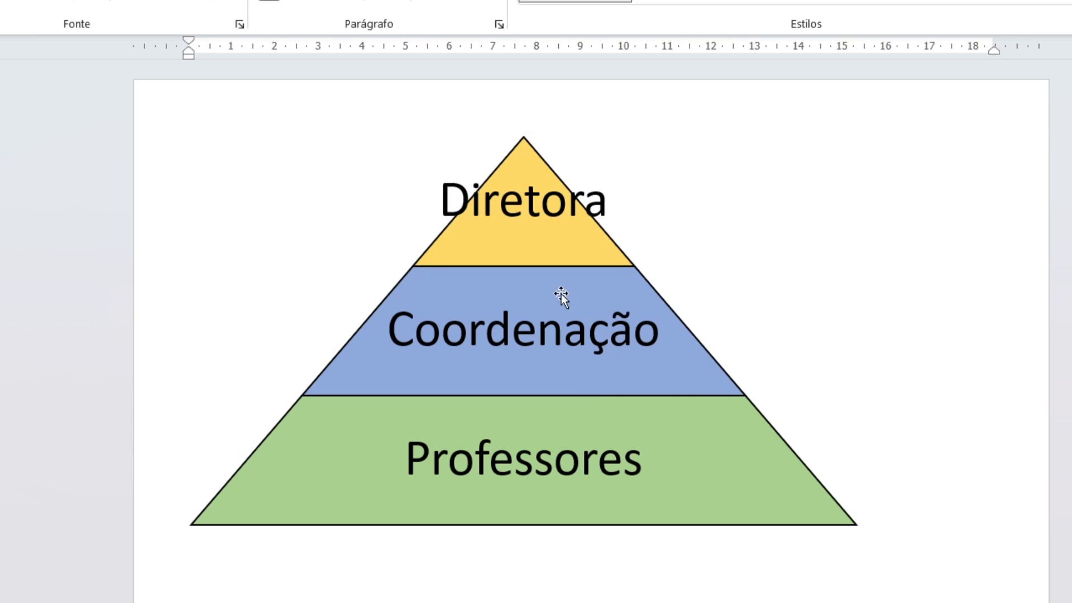
left_click(505, 203)
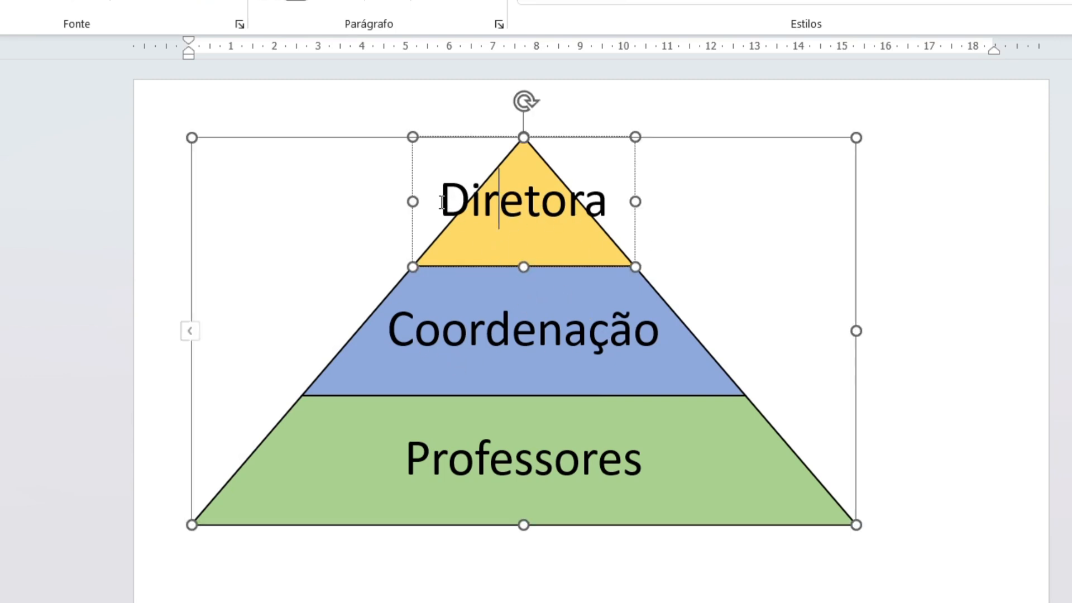
left_click_drag(439, 202, 618, 202)
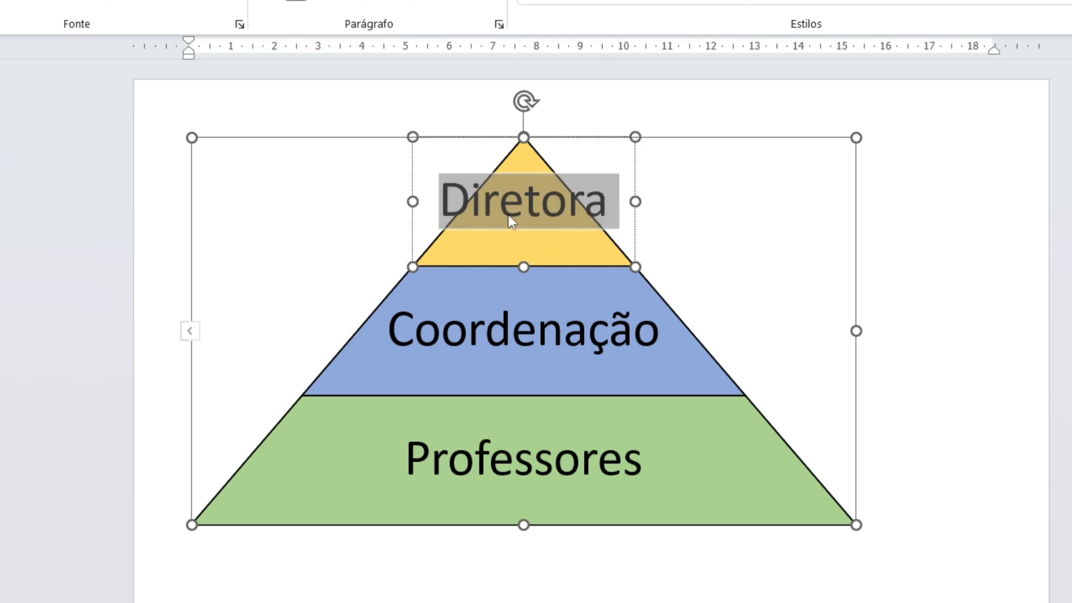
left_click(558, 218)
left_click(743, 303)
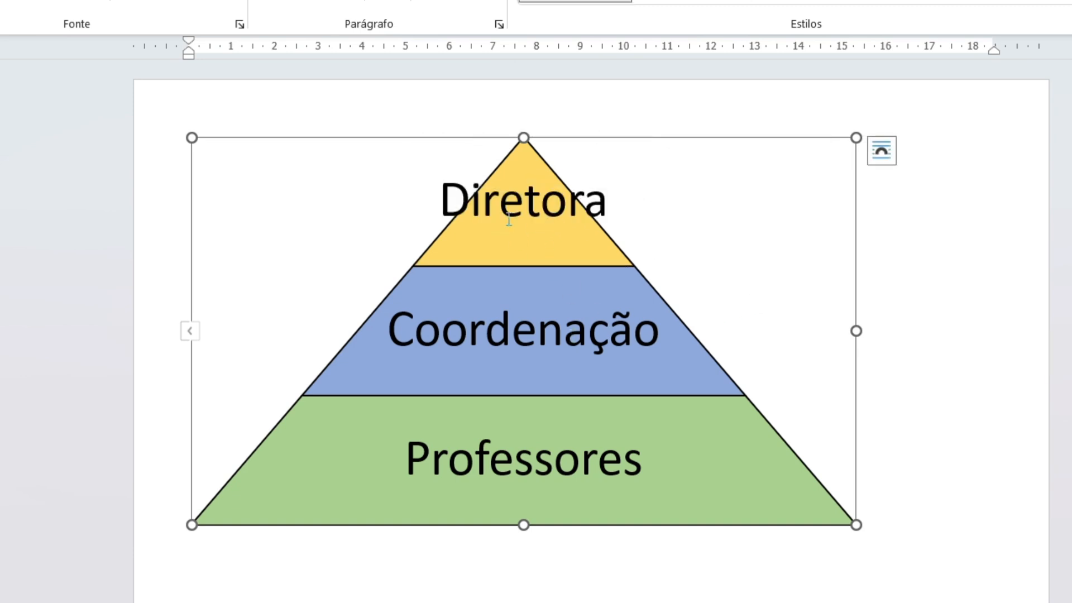
Reduce the font size of the word Diretora in the pyramid's top level to 18.
left_click(515, 207)
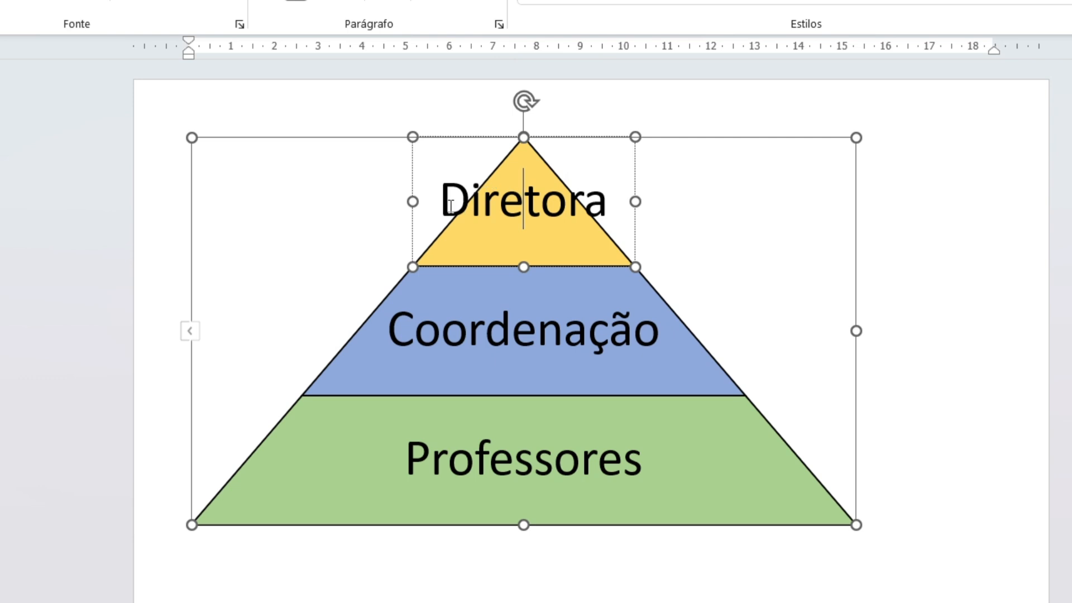
left_click_drag(444, 206, 618, 209)
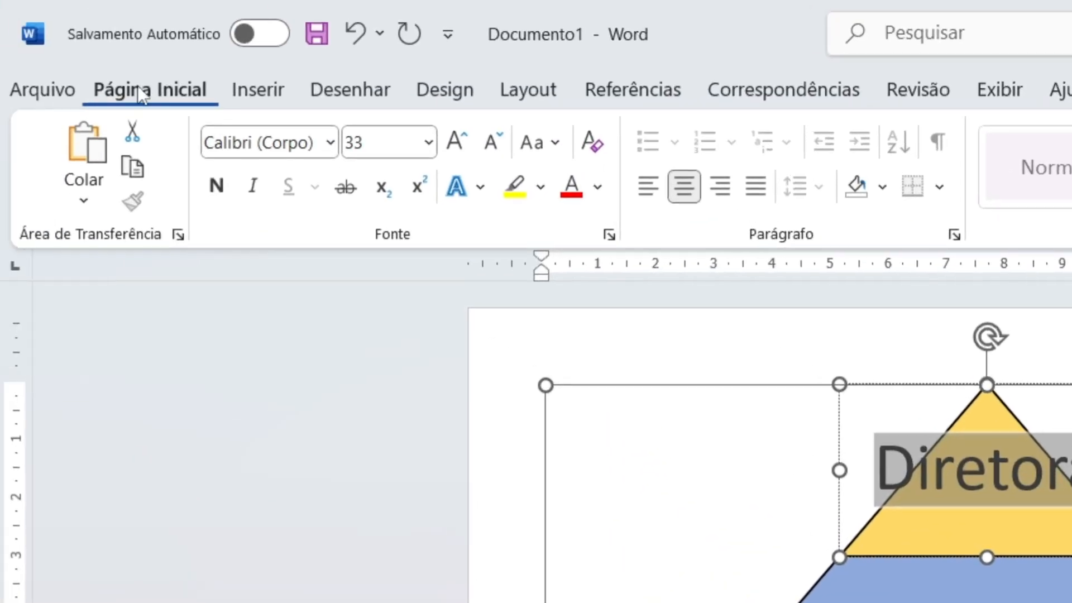
left_click(430, 142)
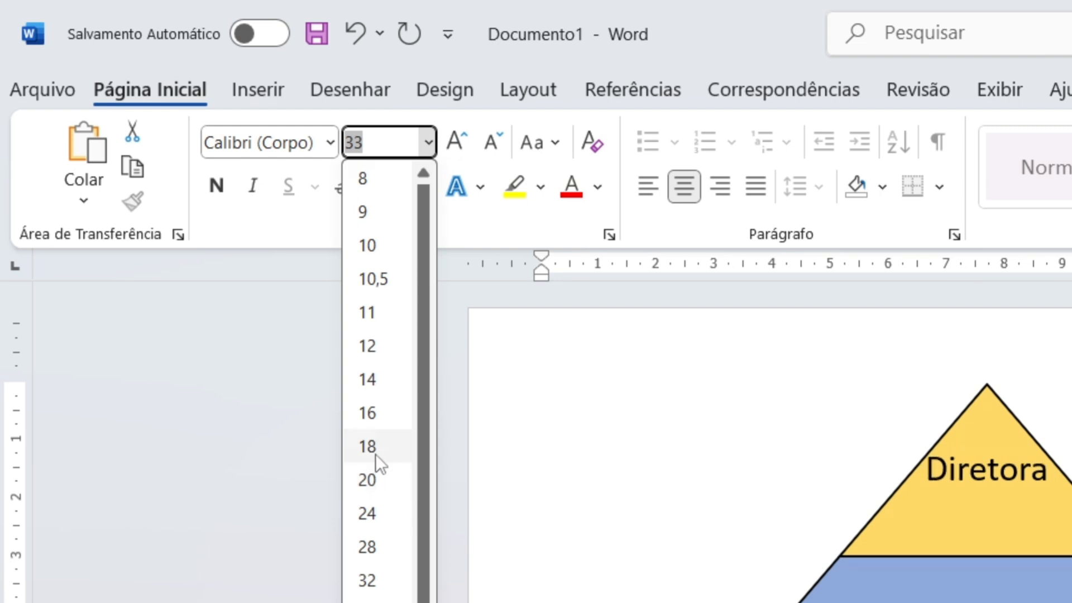
left_click(361, 451)
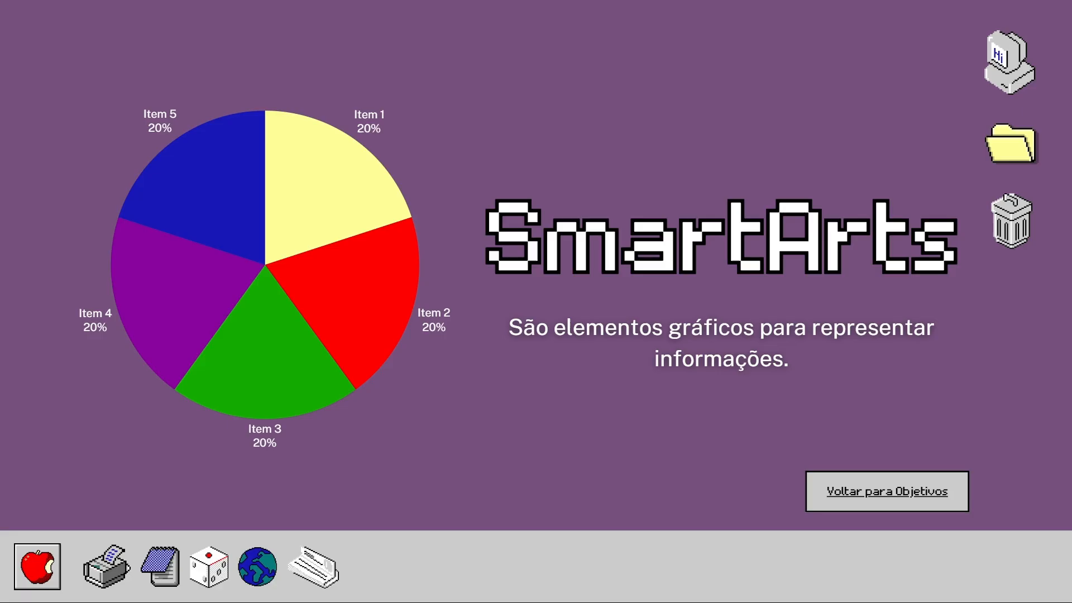
left_click(852, 491)
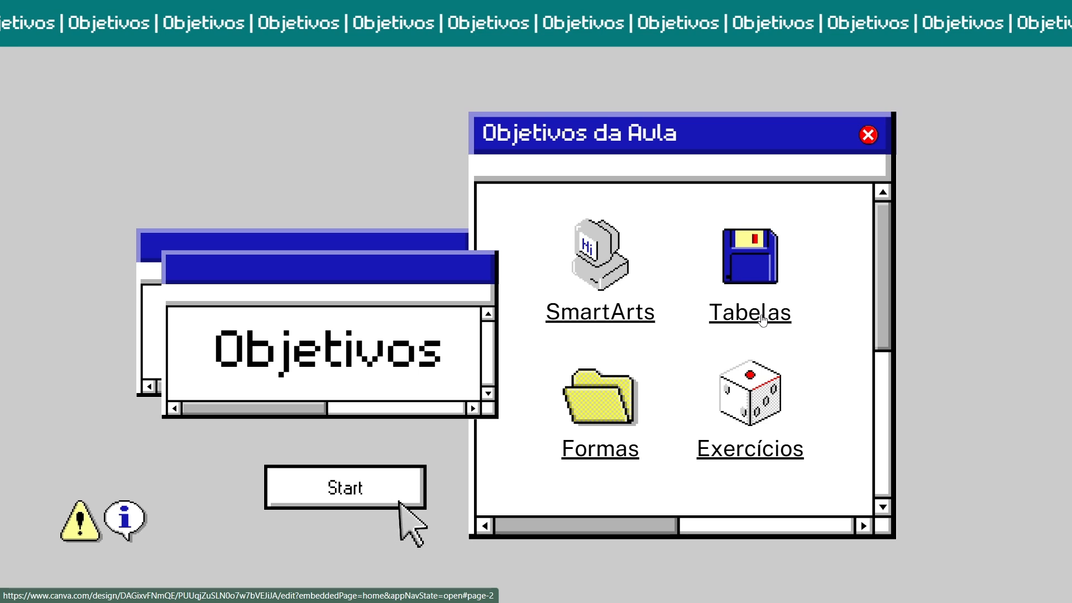
left_click(763, 320)
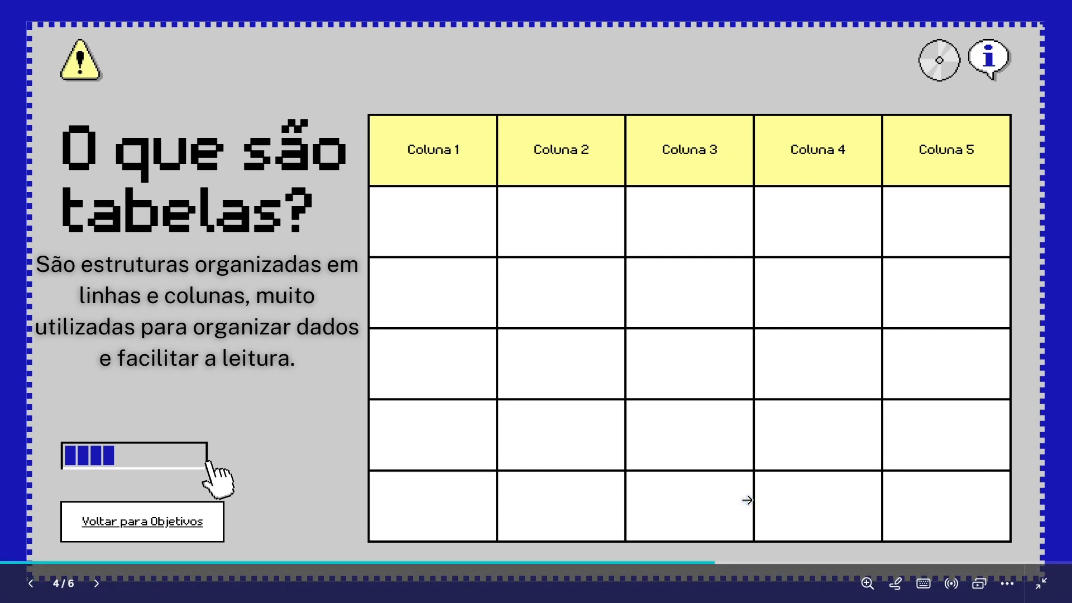
Switch to the blank Word document and insert a table with 5 columns and 6 rows.
key("alt+Tab")
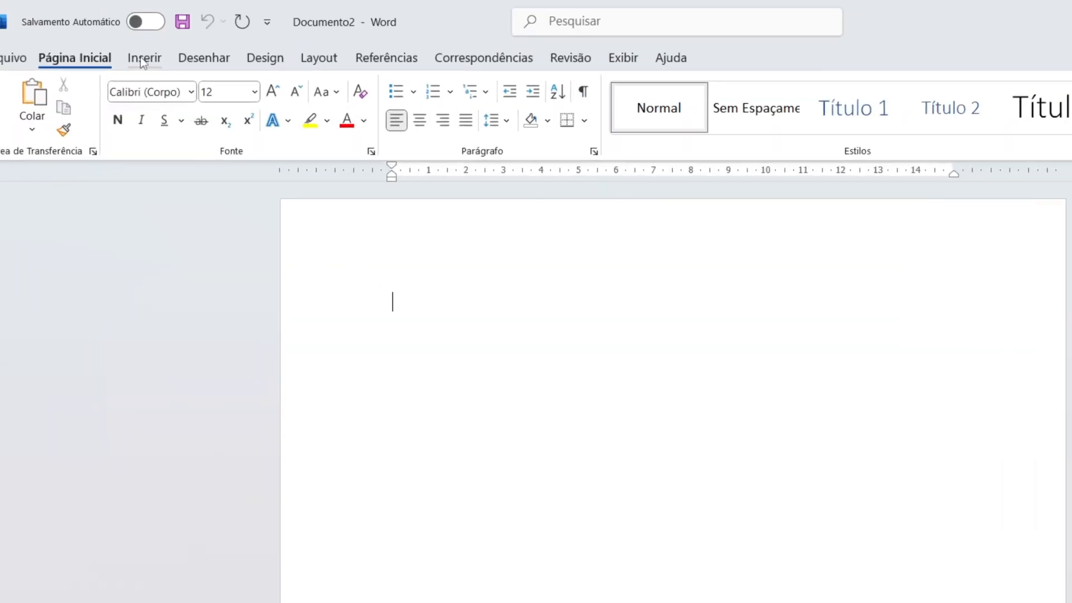
left_click(103, 49)
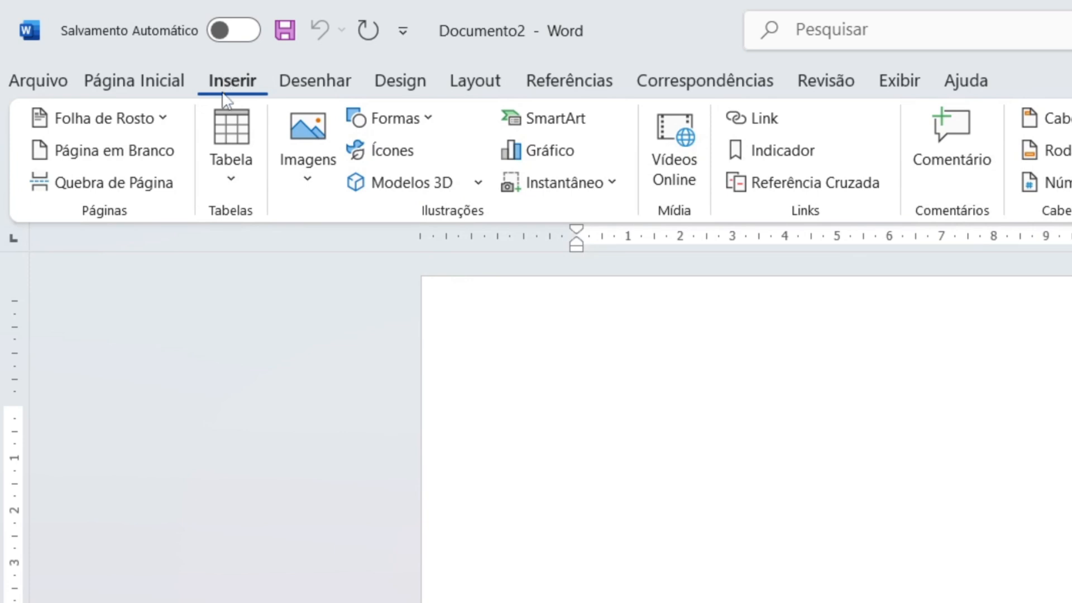
left_click(231, 180)
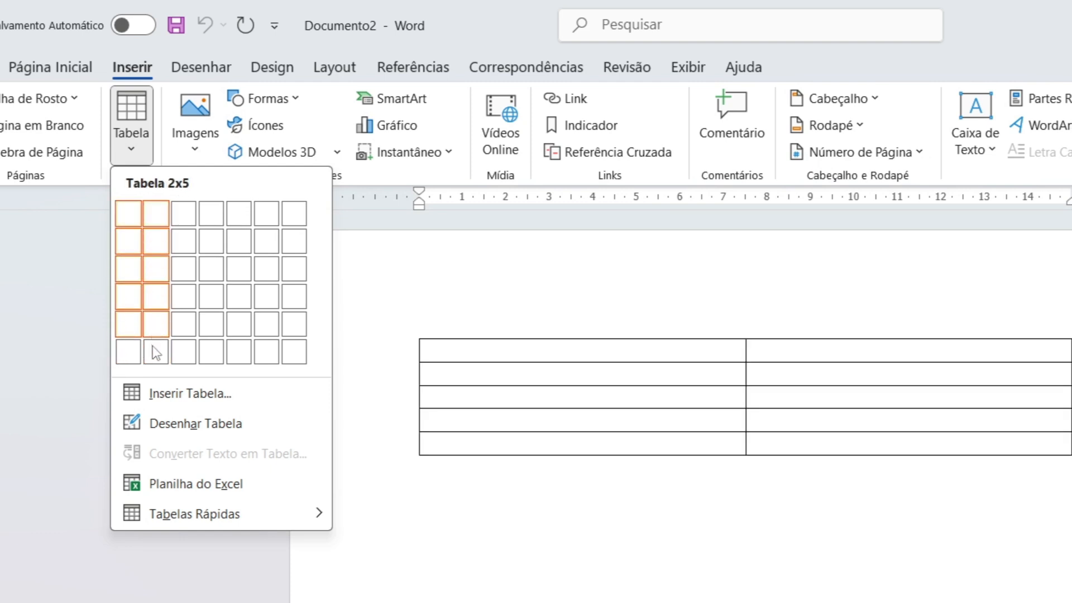
left_click(186, 394)
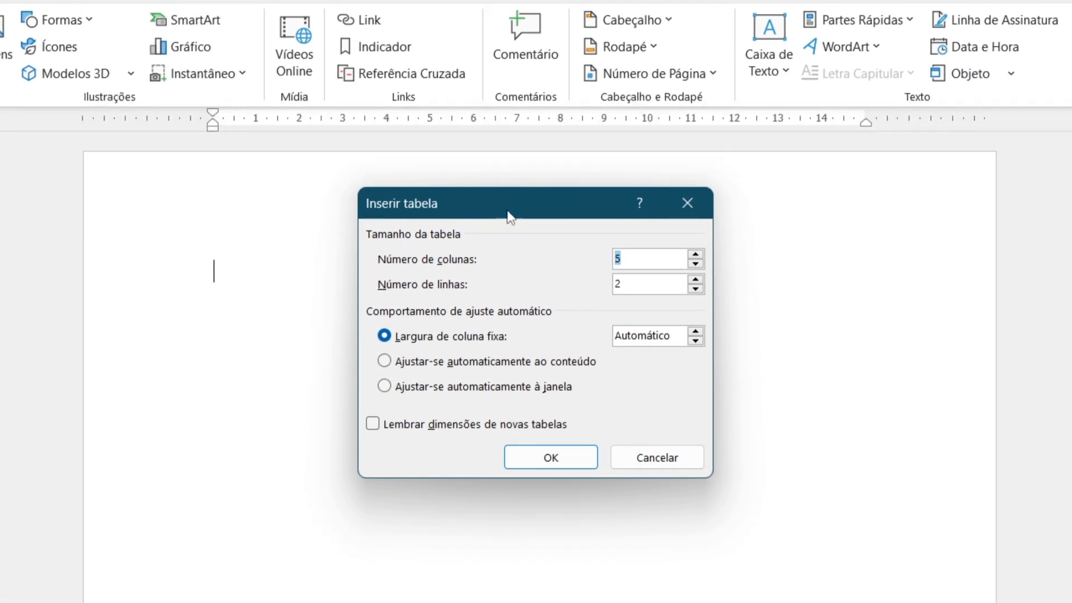
left_click_drag(534, 206, 525, 205)
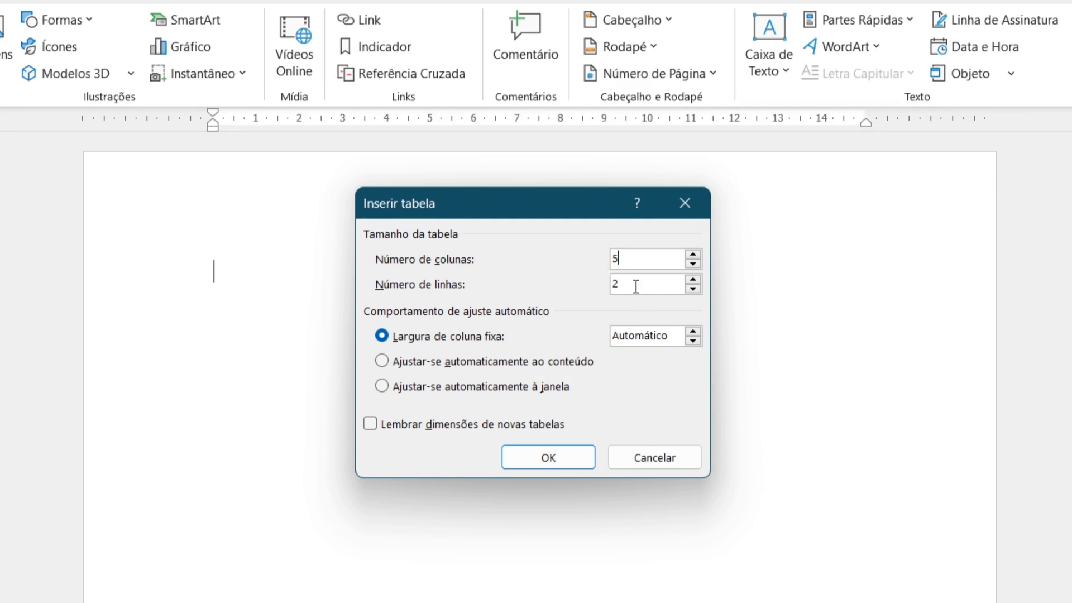
left_click_drag(634, 285, 581, 288)
type("6")
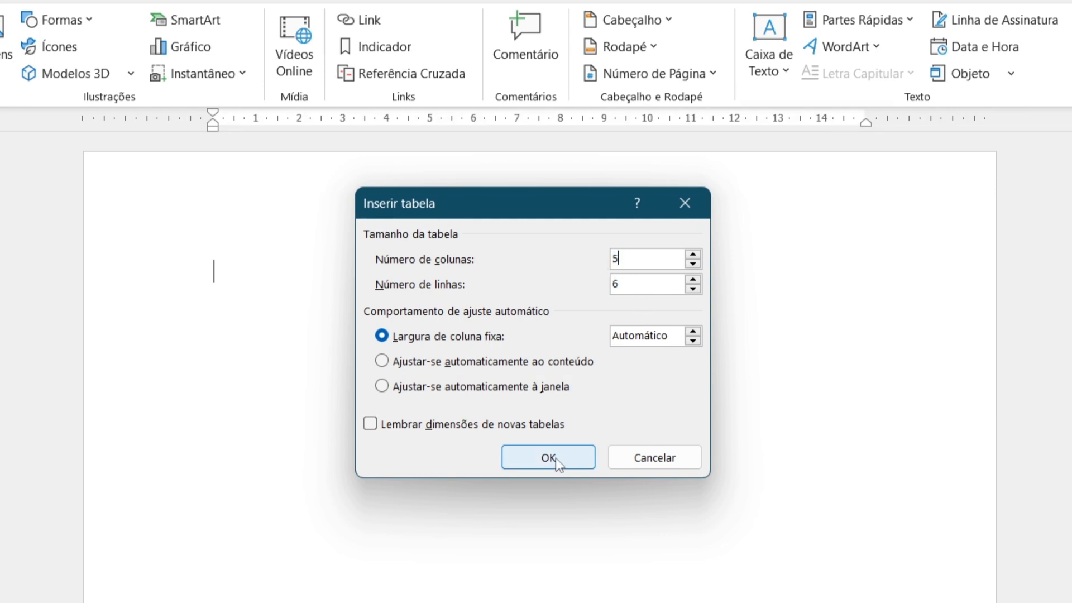
left_click(549, 458)
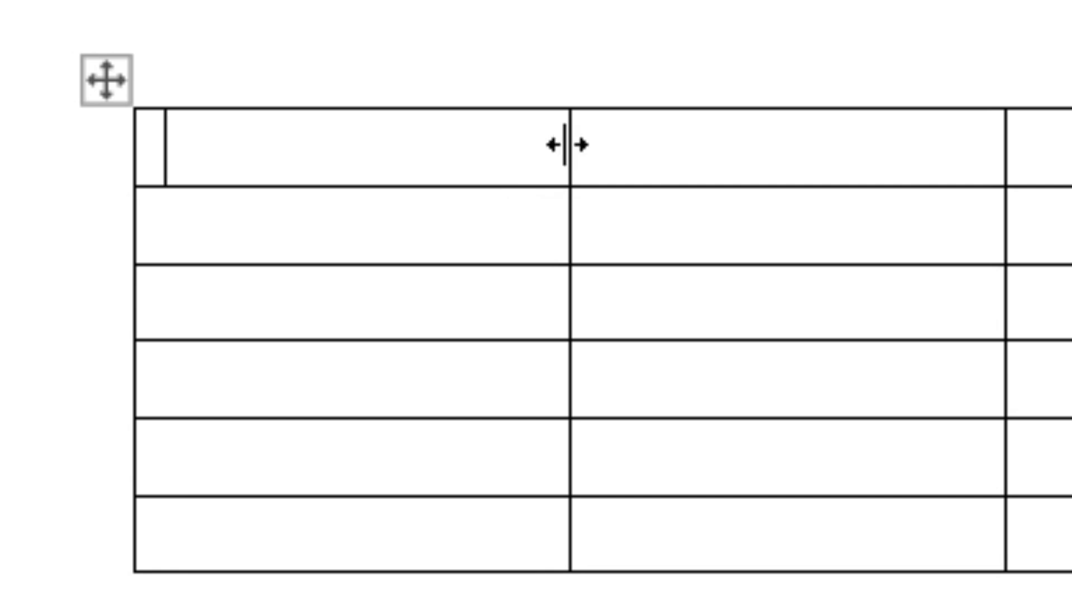
left_click_drag(565, 145, 575, 170)
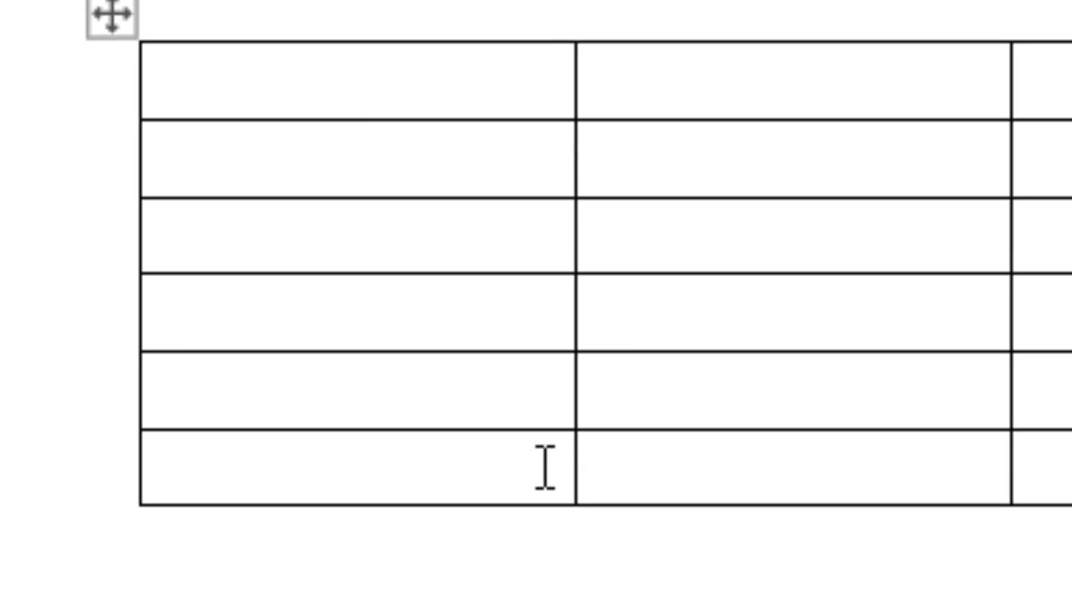
mouse_move(508, 335)
left_mouse_down()
mouse_move(517, 531)
mouse_move(531, 376)
mouse_move(525, 504)
mouse_move(507, 446)
mouse_move(507, 327)
left_mouse_up()
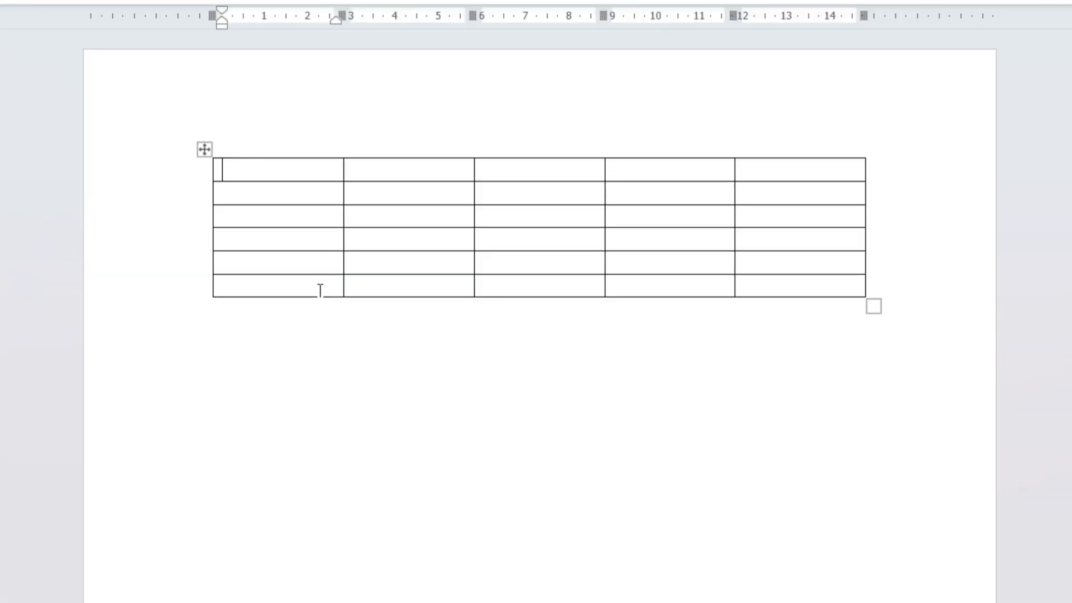
Add one more row to the table and place the cursor in its first cell.
left_click(360, 174)
key("Return")
left_click(288, 170)
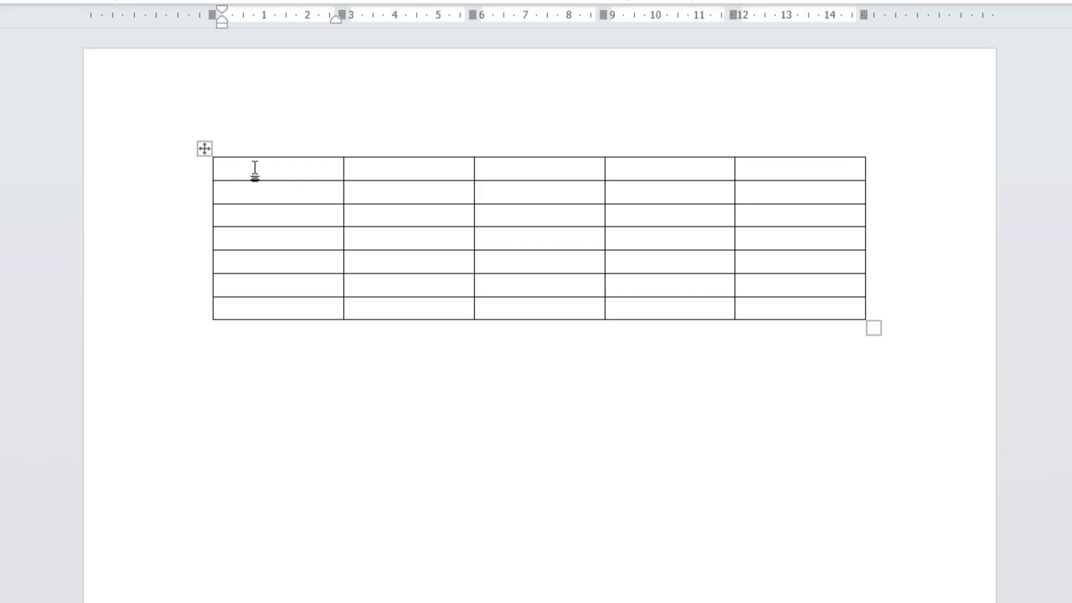
Enter the heading APRESENTAÇÃO in capitals in the first cell of the table's top row.
left_click_drag(237, 168, 766, 169)
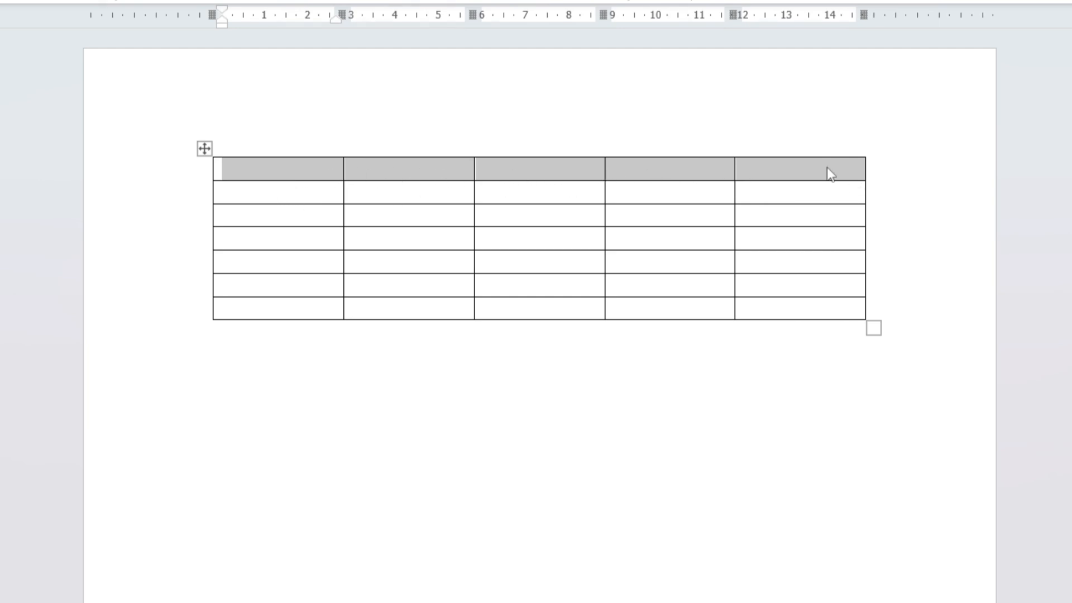
left_click(291, 178)
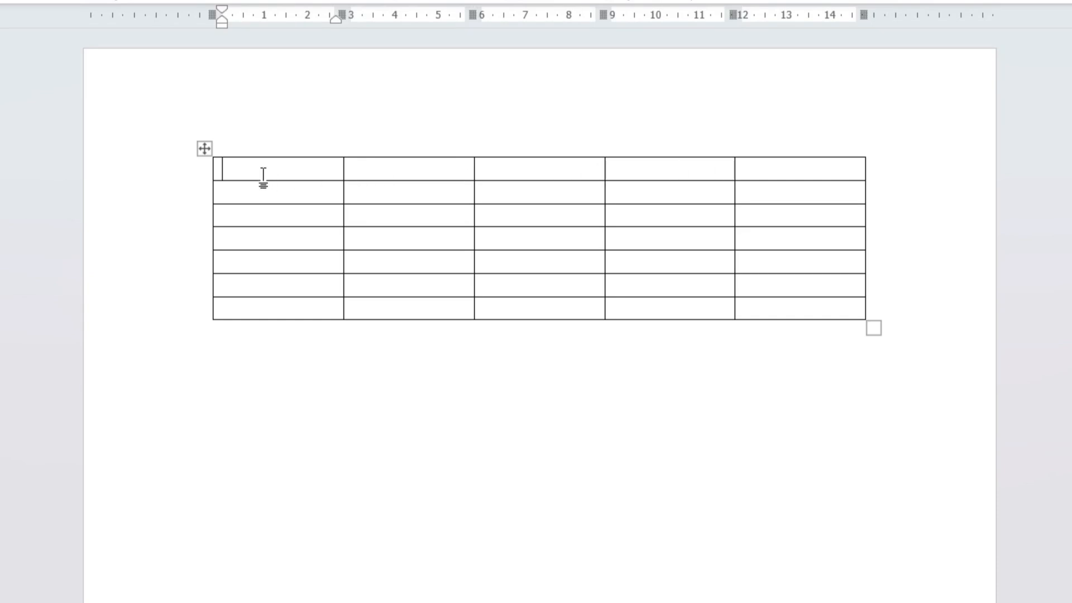
key("Caps_Lock")
type("APRESENTAÇÃO")
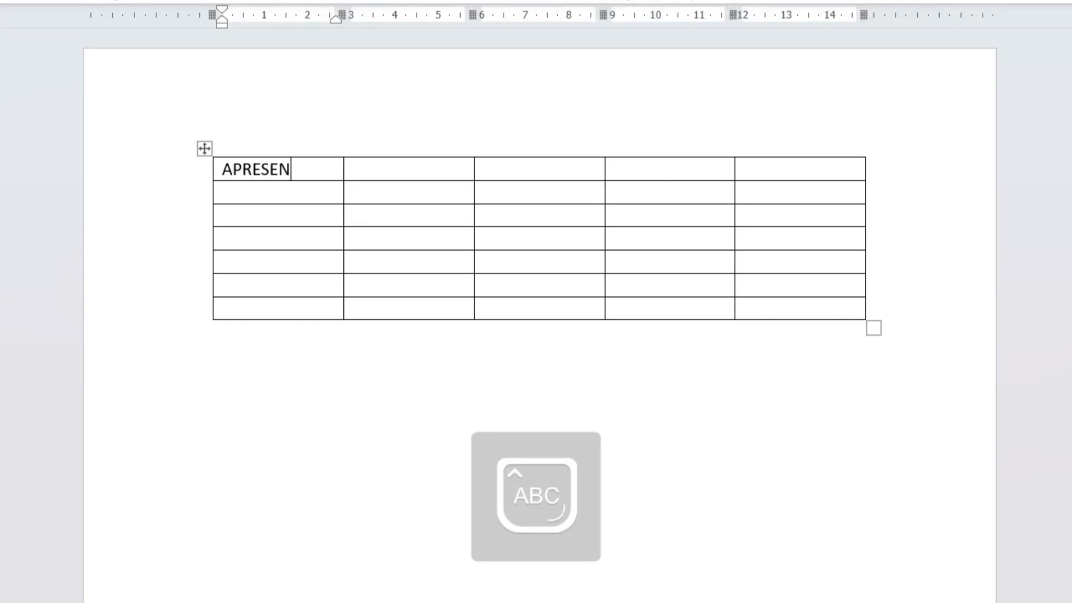
key("Caps_Lock")
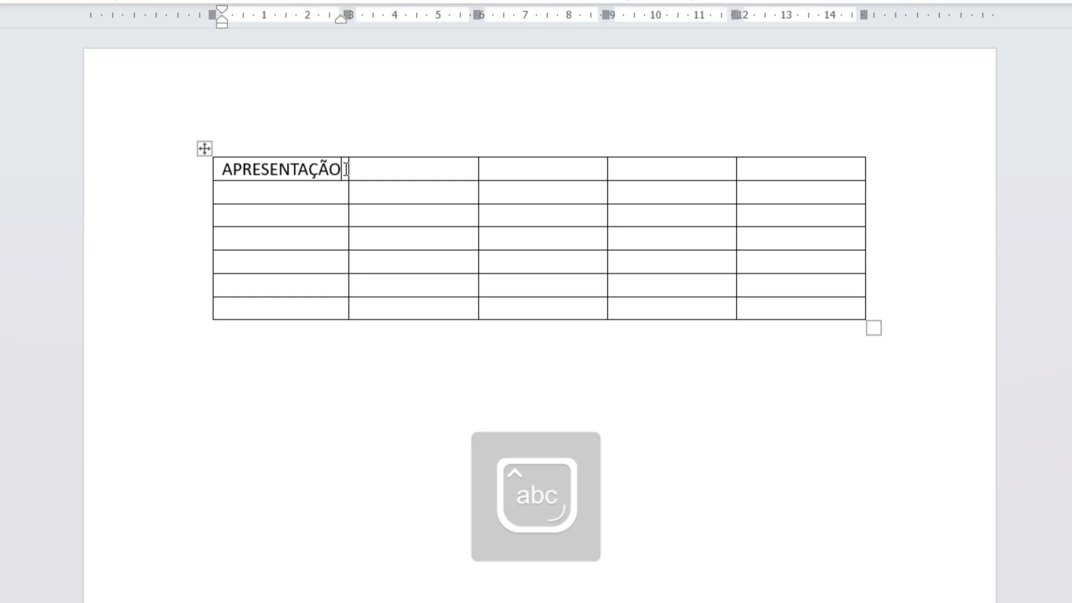
left_click(224, 169)
key("shift+Right")
key("shift+Right")
key("shift+Right")
key("shift+Right")
key("shift+Right")
key("shift+Right")
key("shift+Right")
key("shift+Right")
key("shift+Right")
key("shift+Right")
key("shift+Right")
key("shift+Right")
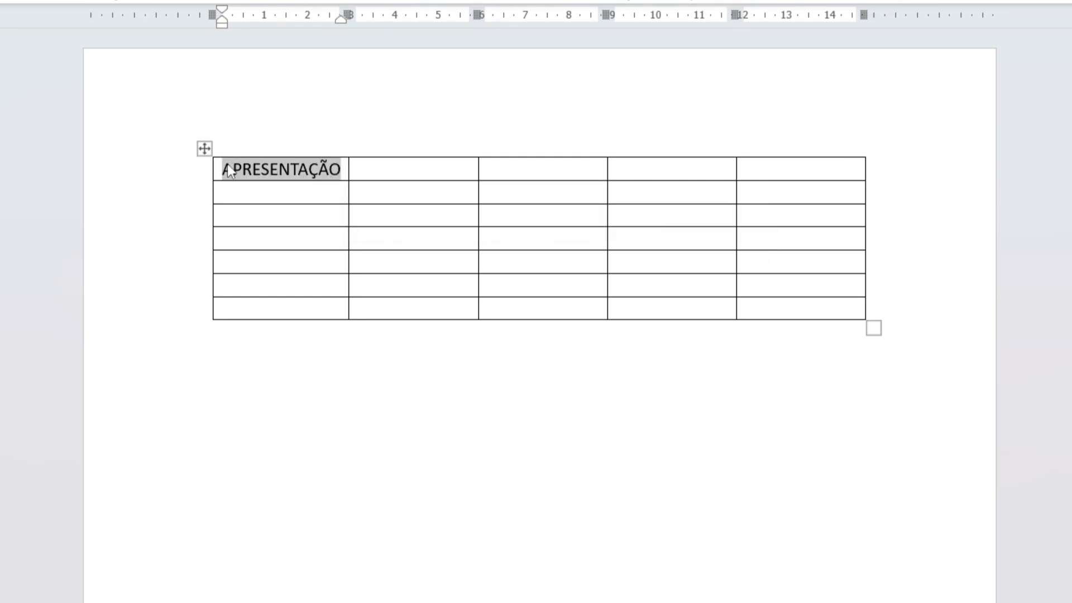
left_click(374, 171)
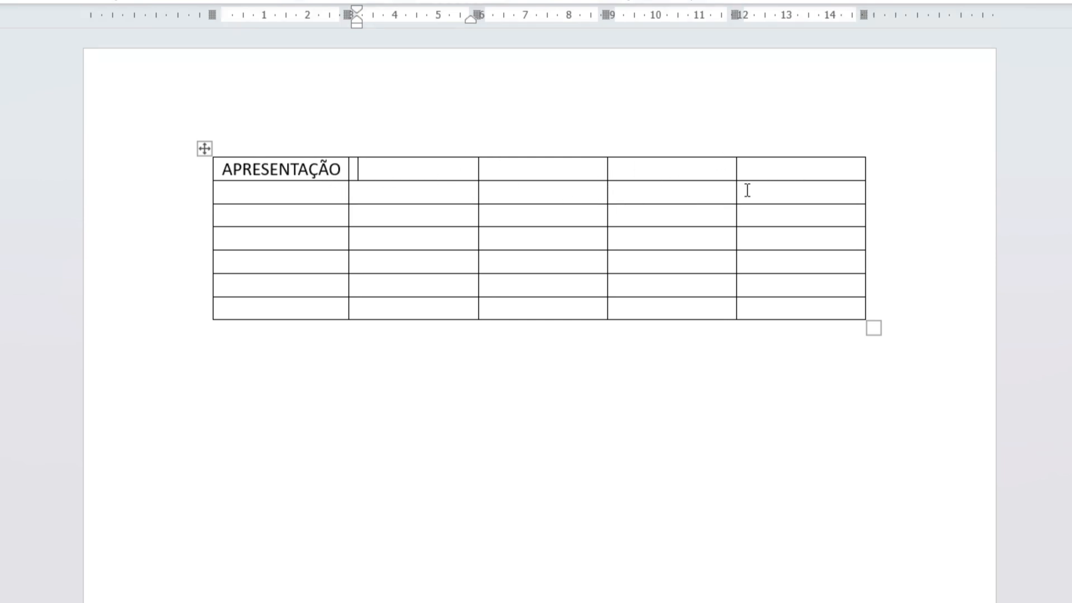
Erase the inner vertical borders of the table's top row so the APRESENTAÇÃO heading spans all five columns.
left_click(243, 170)
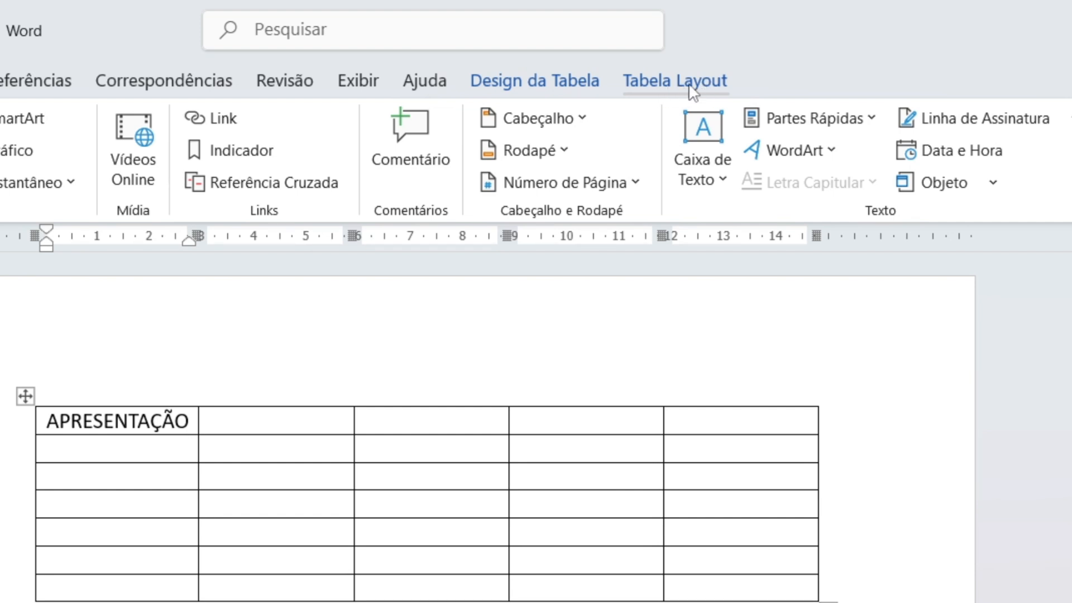
left_click(692, 91)
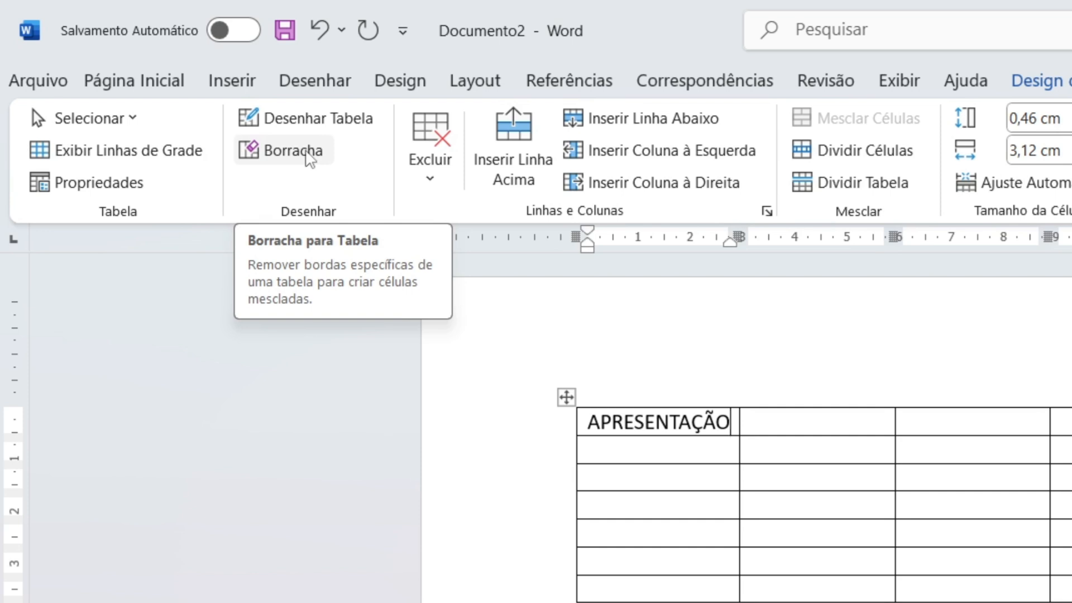
left_click(307, 155)
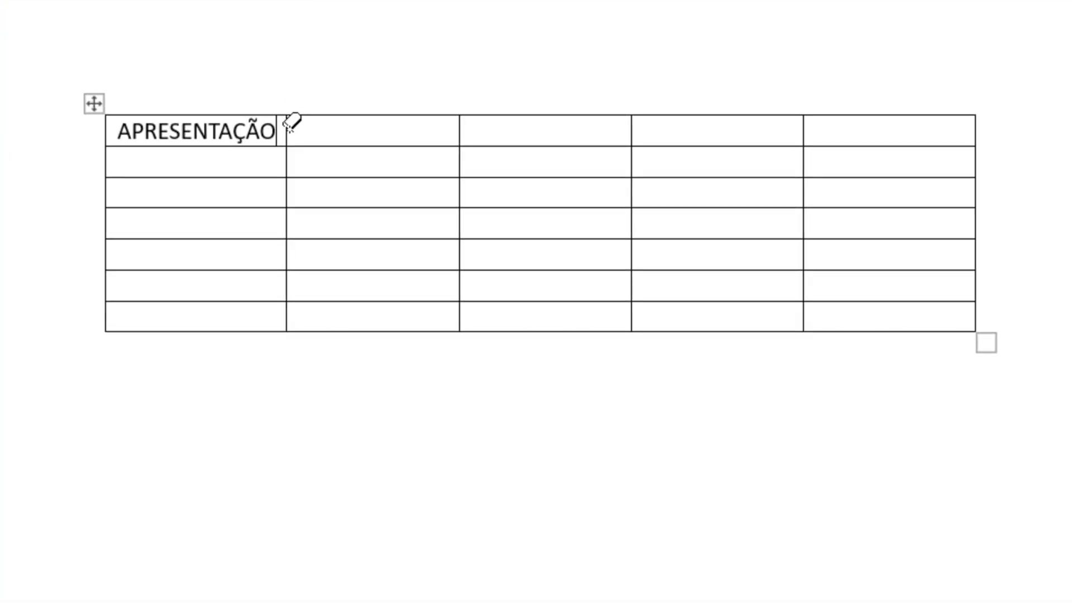
left_click(284, 130)
left_click(285, 130)
left_click(459, 128)
left_click(631, 128)
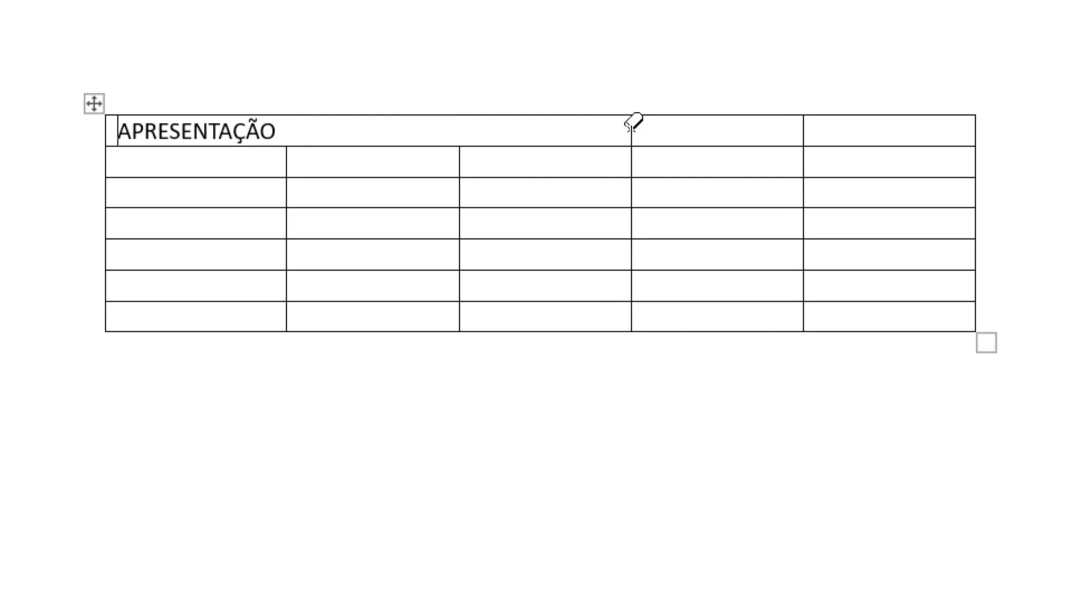
left_click(803, 130)
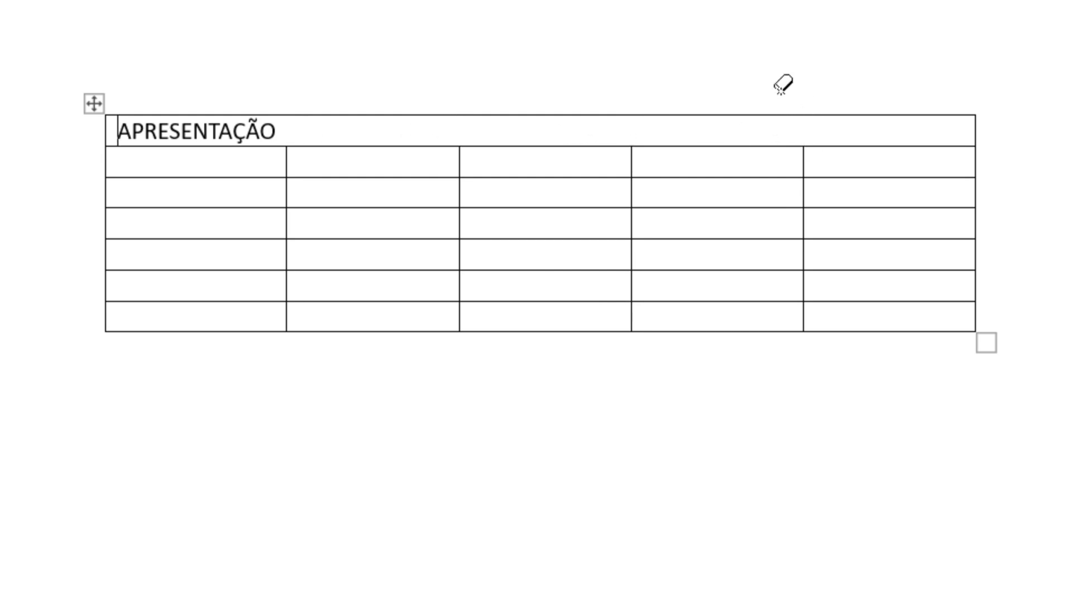
Centre the APRESENTAÇÃO heading horizontally in the merged top row.
left_click(297, 138)
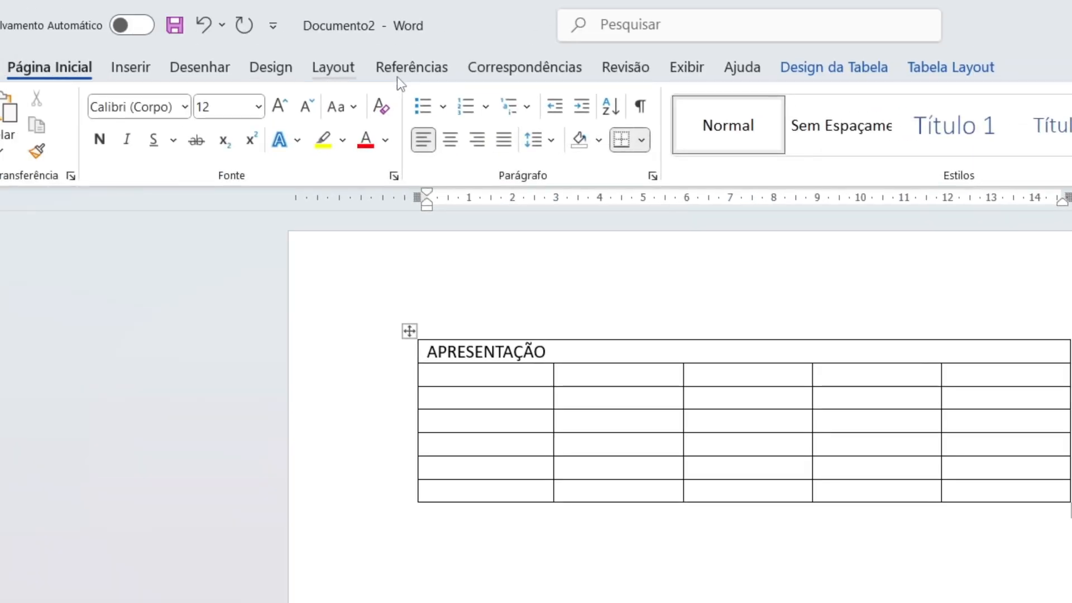
left_click(450, 140)
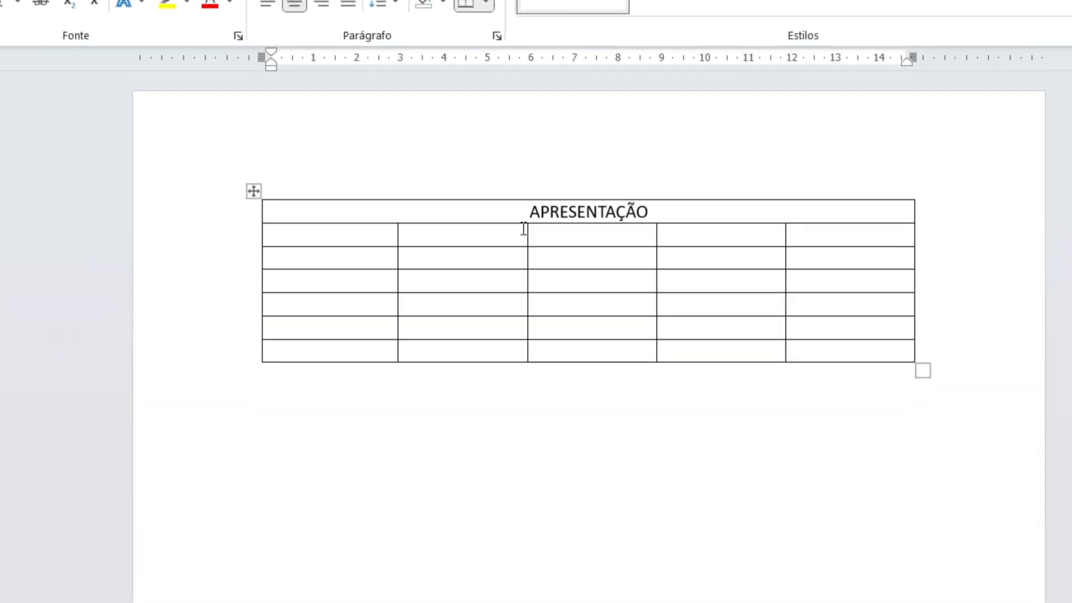
left_click_drag(476, 209, 679, 209)
left_click(678, 214)
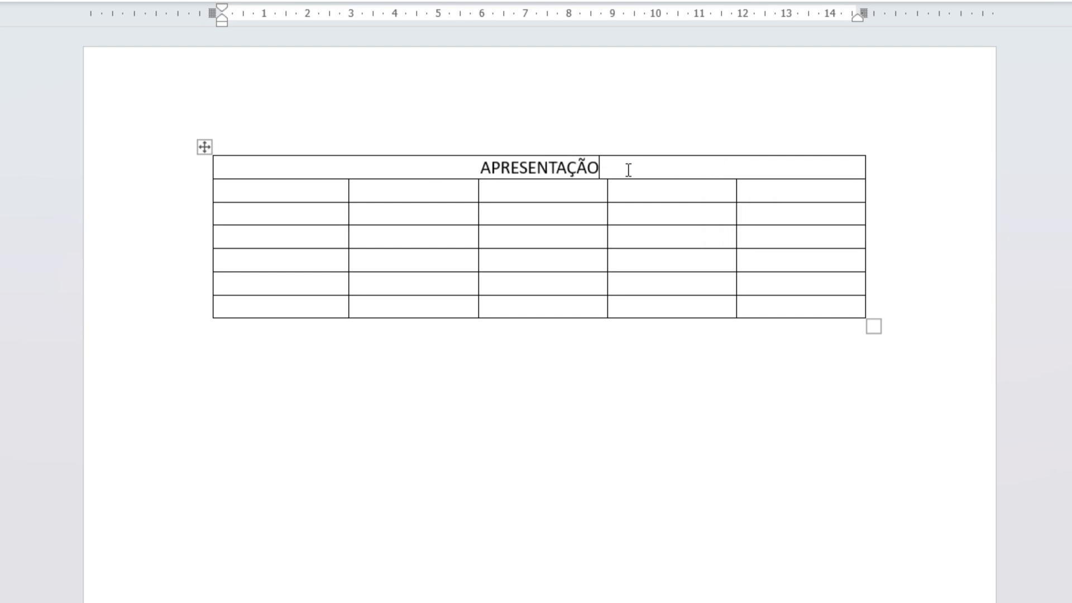
left_click(263, 194)
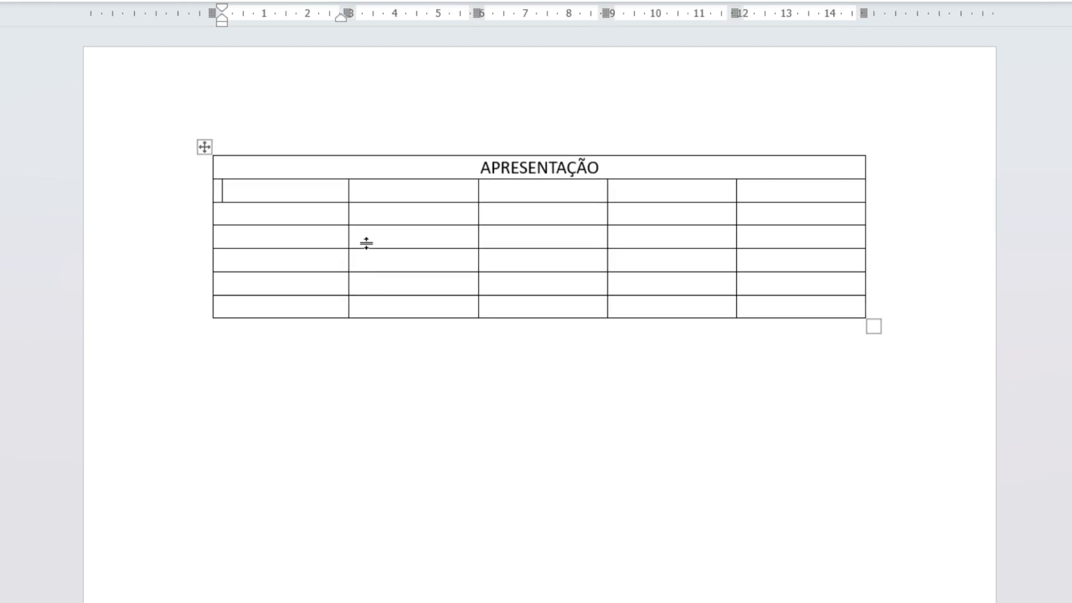
left_click(372, 197)
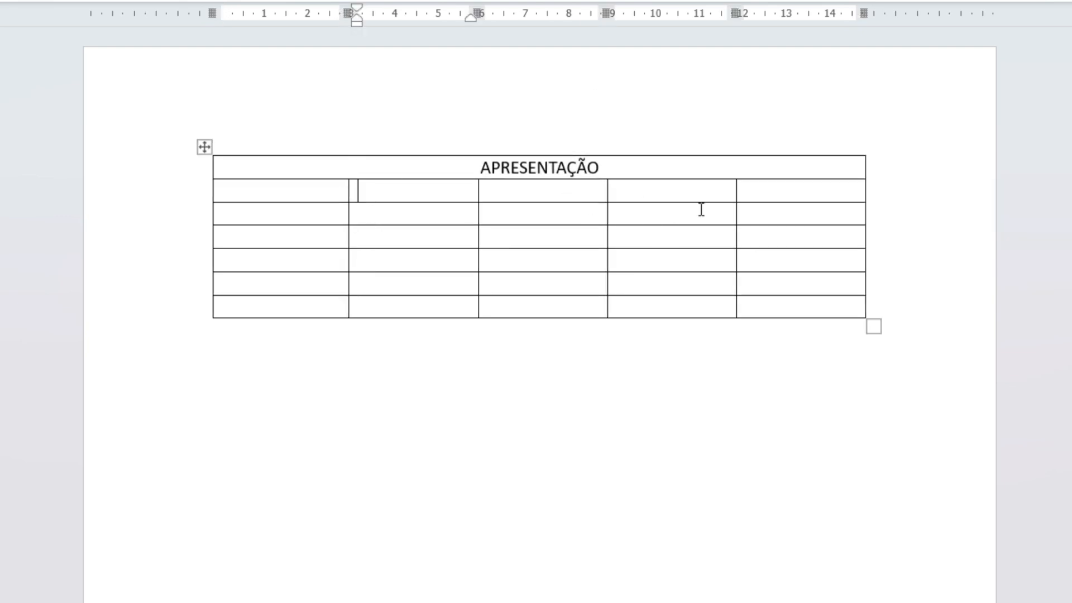
left_click(750, 196)
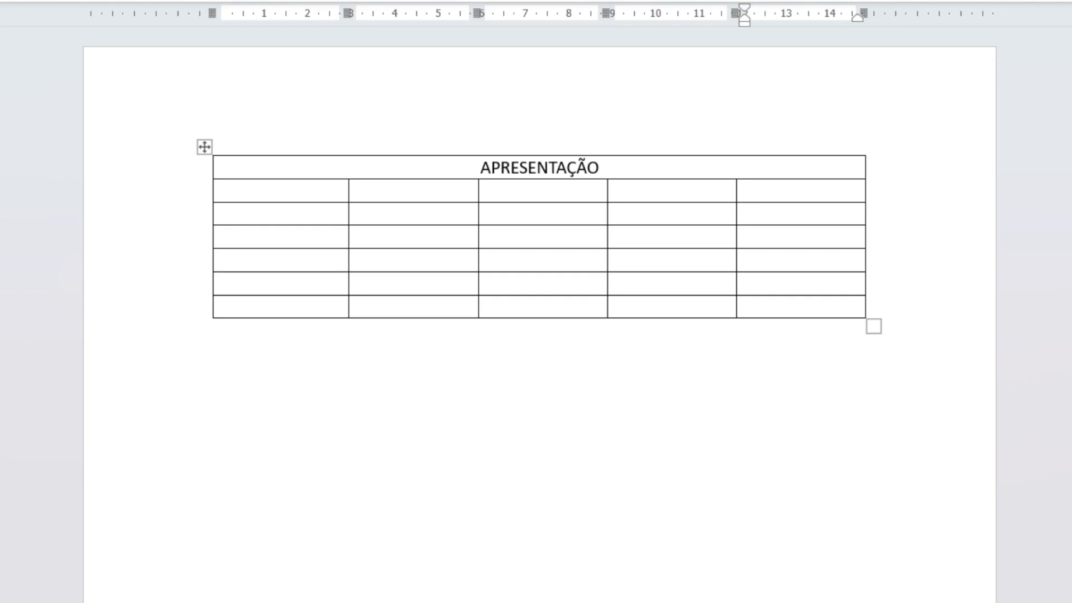
left_click(525, 193)
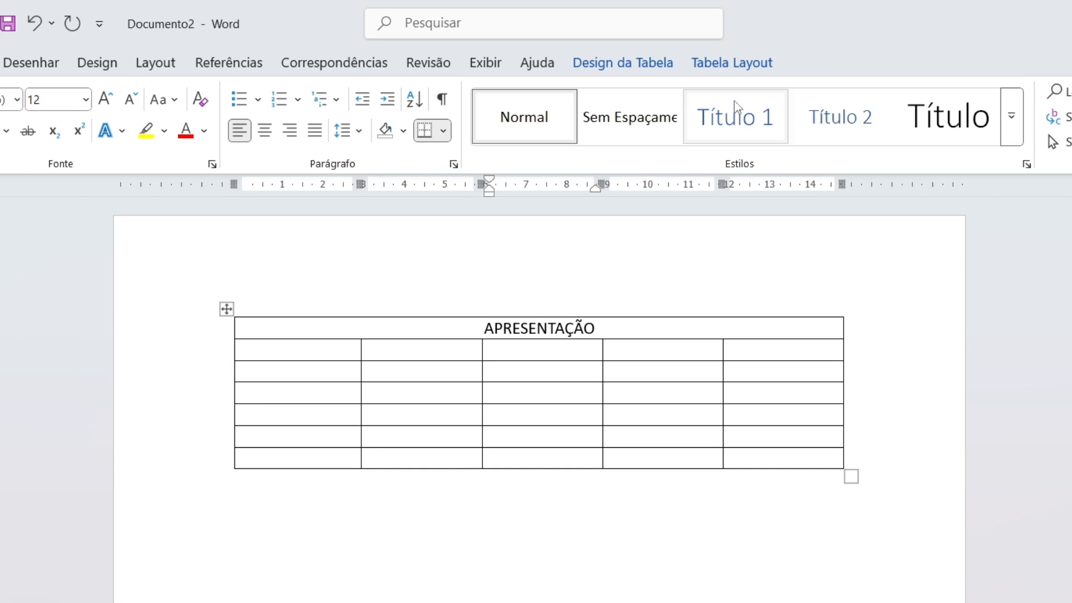
Draw vertical dividing lines in the heading row with the Draw Table tool, in line with the column borders below.
left_click(731, 63)
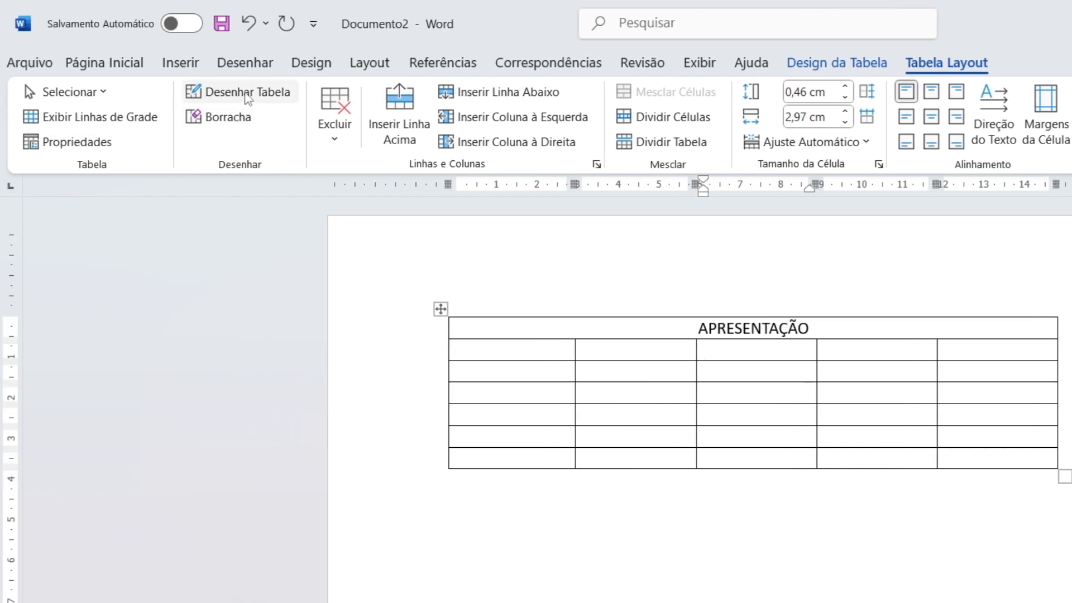
left_click(240, 100)
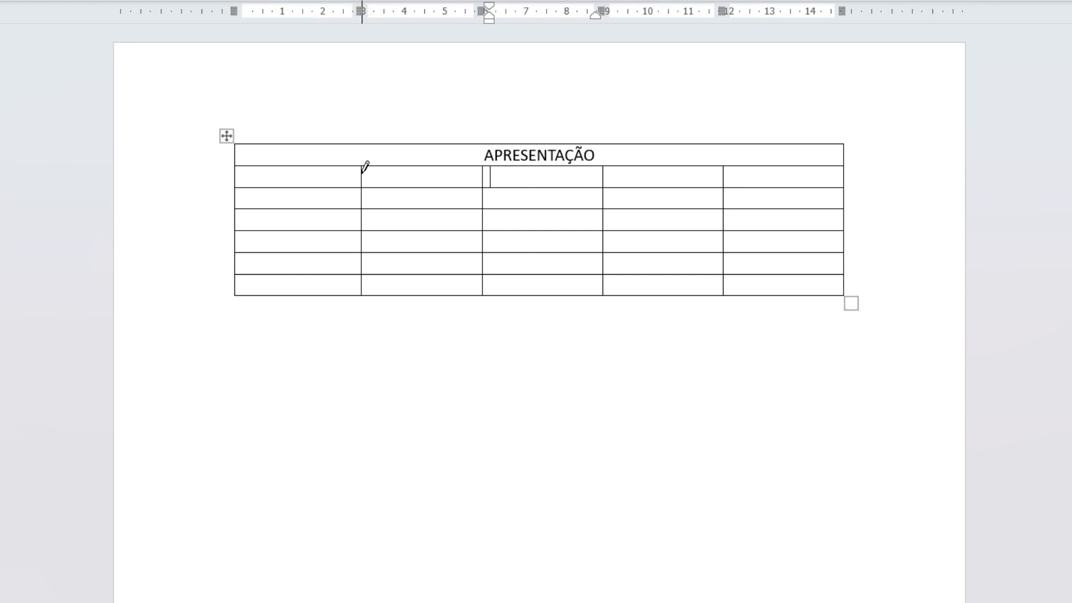
left_click_drag(362, 171, 362, 146)
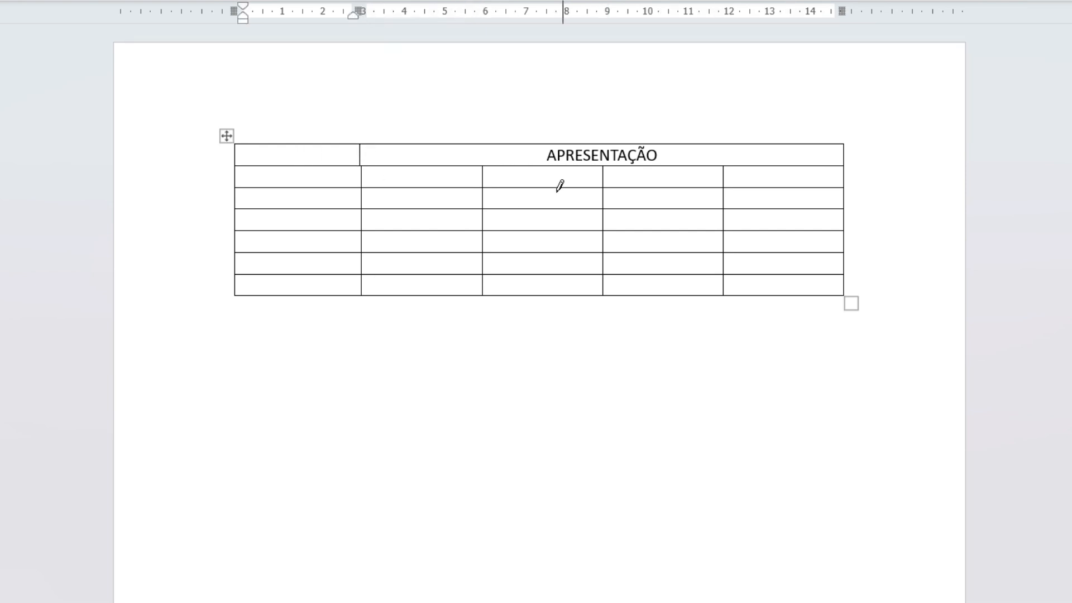
left_click_drag(484, 171, 484, 145)
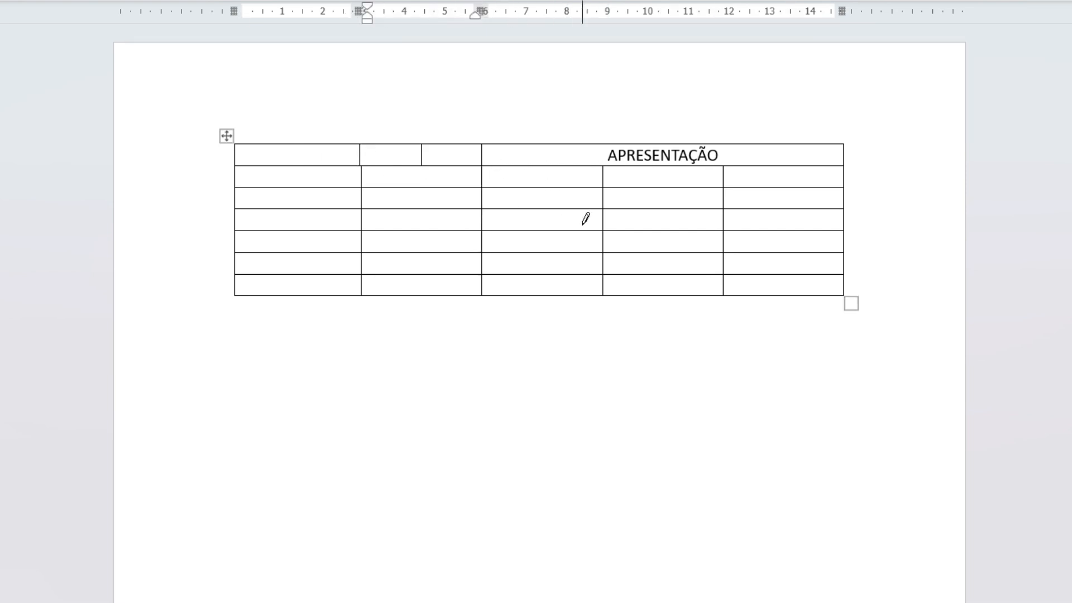
left_click_drag(605, 166, 605, 146)
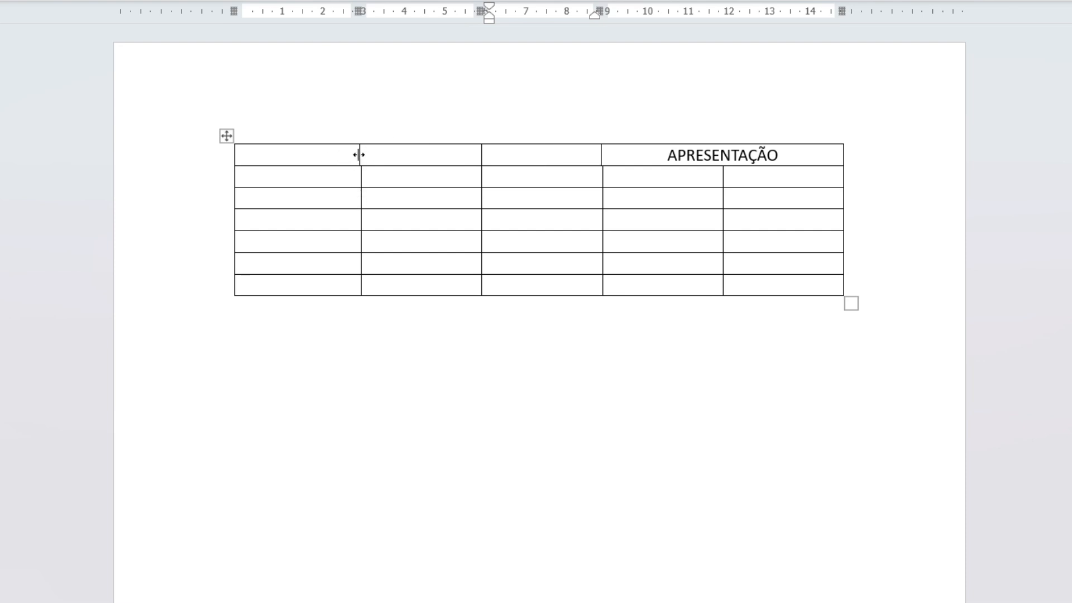
left_click_drag(358, 155, 360, 155)
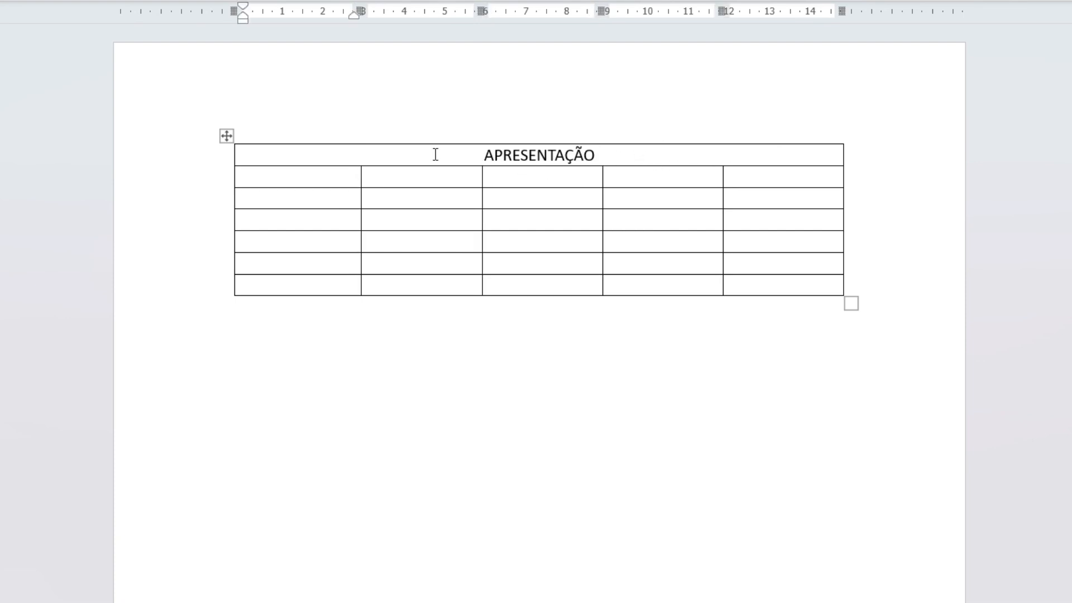
Shade the APRESENTAÇÃO heading row with the second-lightest tint of the theme colour Azul, Ênfase 1.
left_click(433, 155)
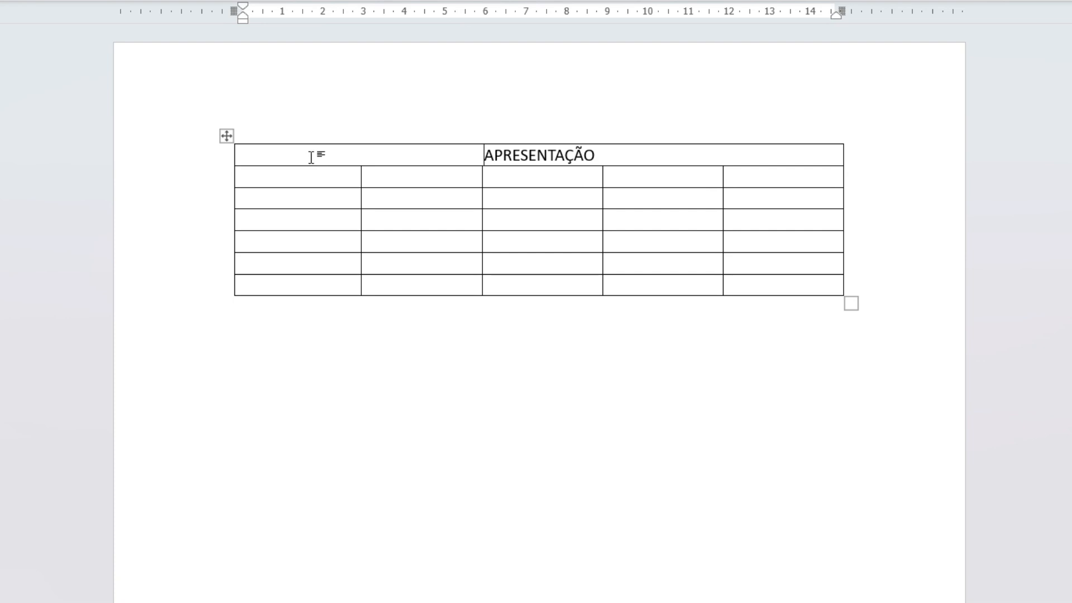
left_click_drag(271, 156, 605, 160)
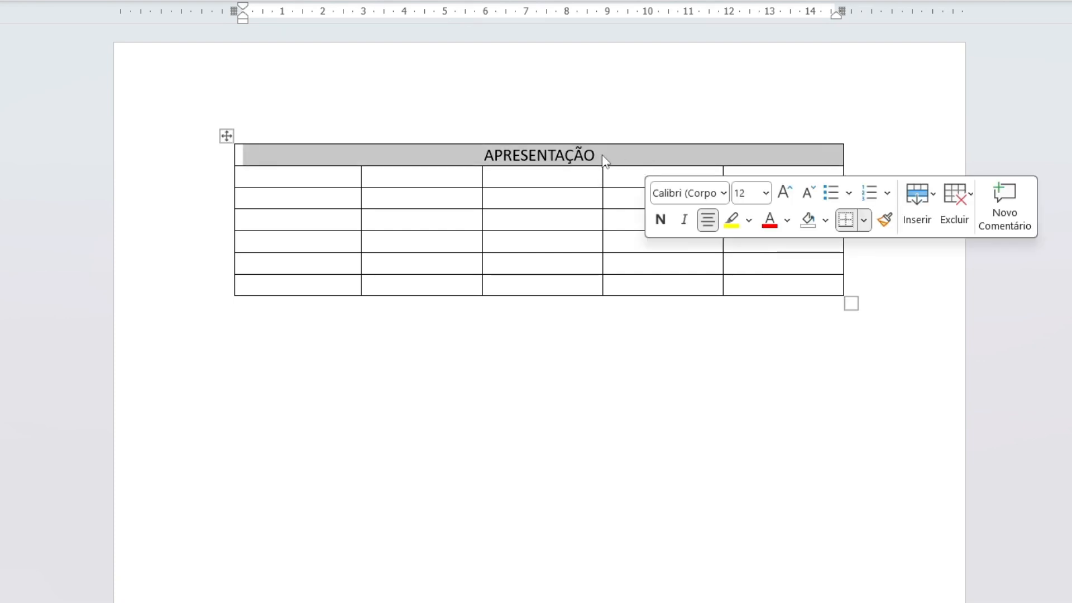
left_click(605, 161)
left_click(415, 155)
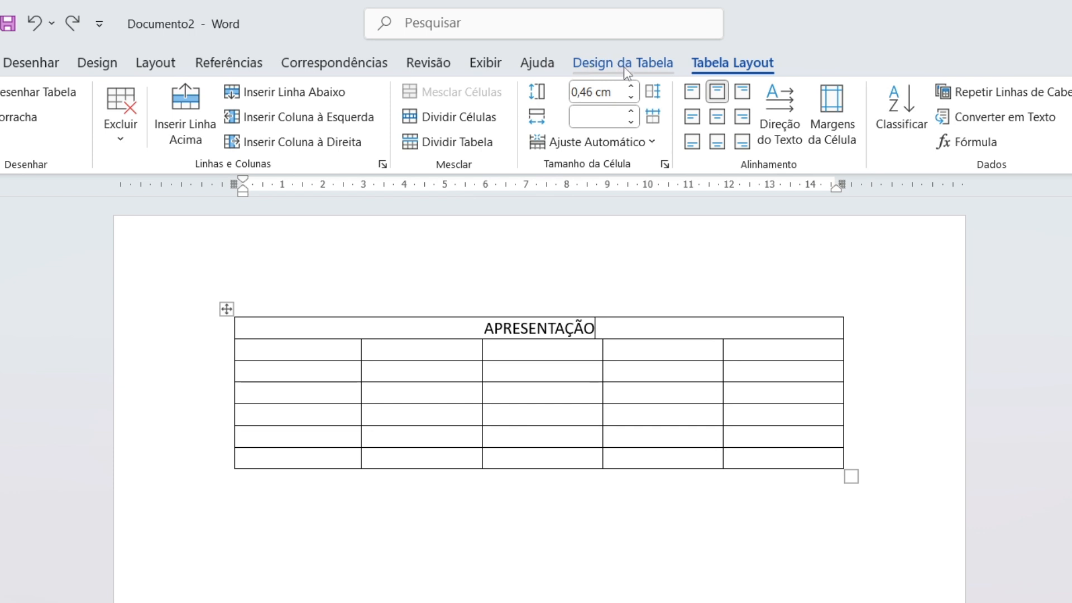
left_click(624, 64)
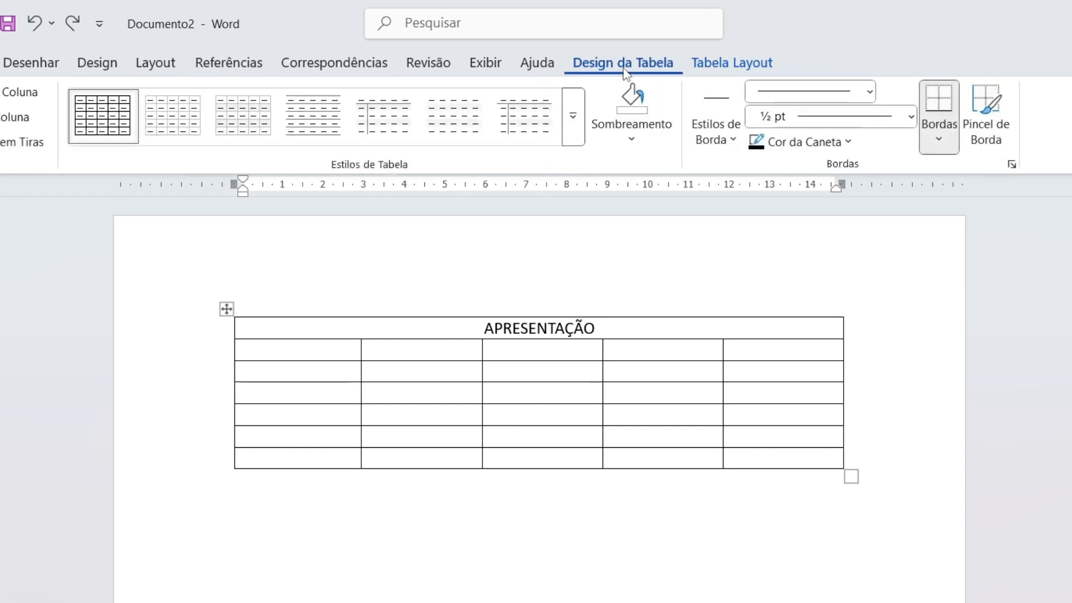
left_click(632, 141)
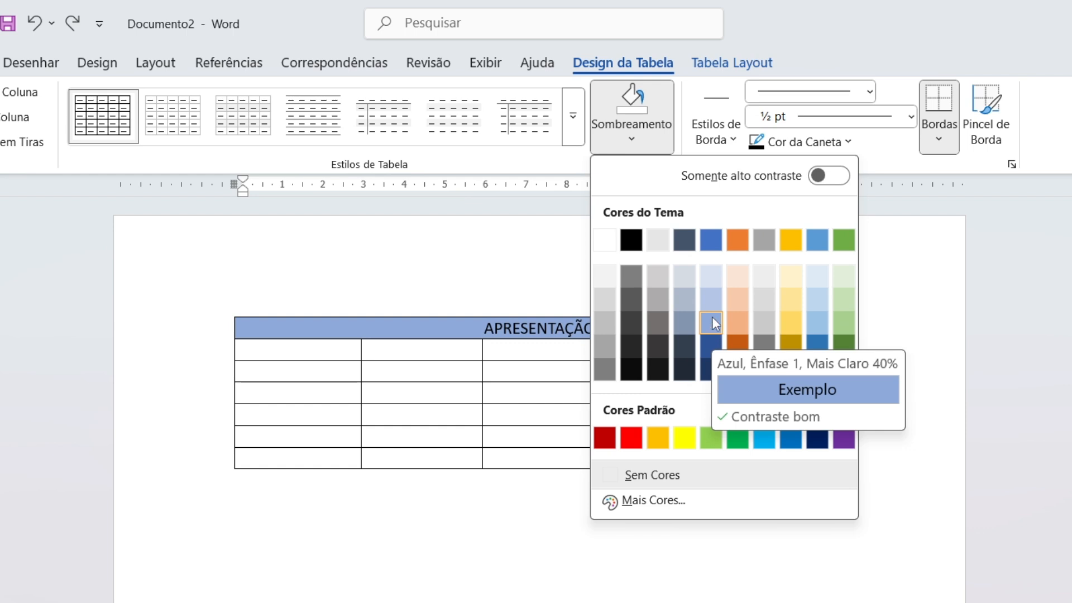
left_click(710, 302)
Shade all five cells of the table's second row with the lightest tint of the theme colour Ouro, Ênfase 4.
left_click_drag(280, 350, 757, 358)
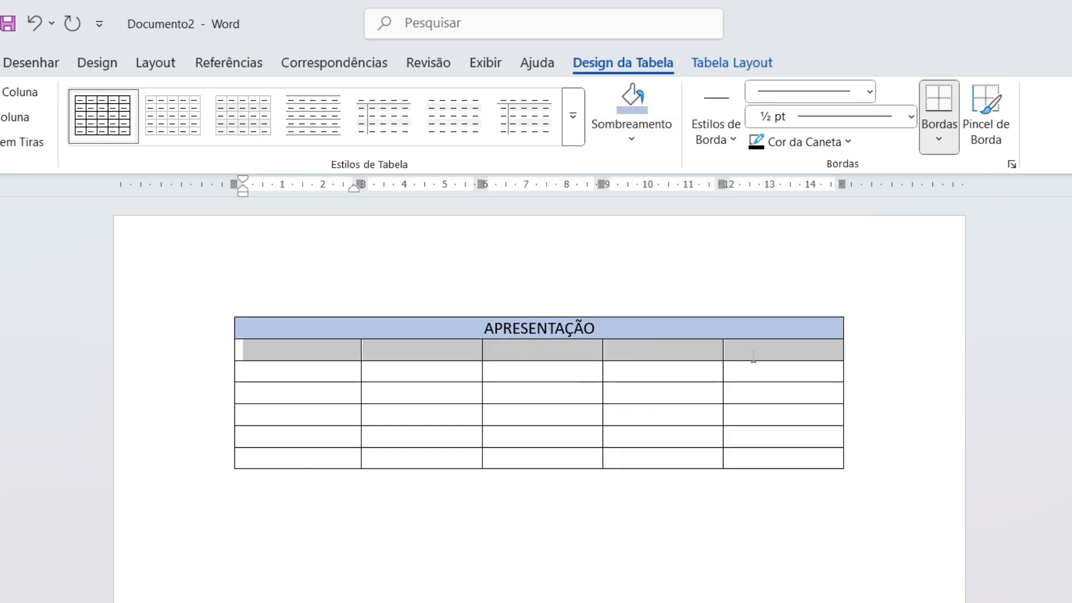
left_click(636, 144)
left_click(637, 143)
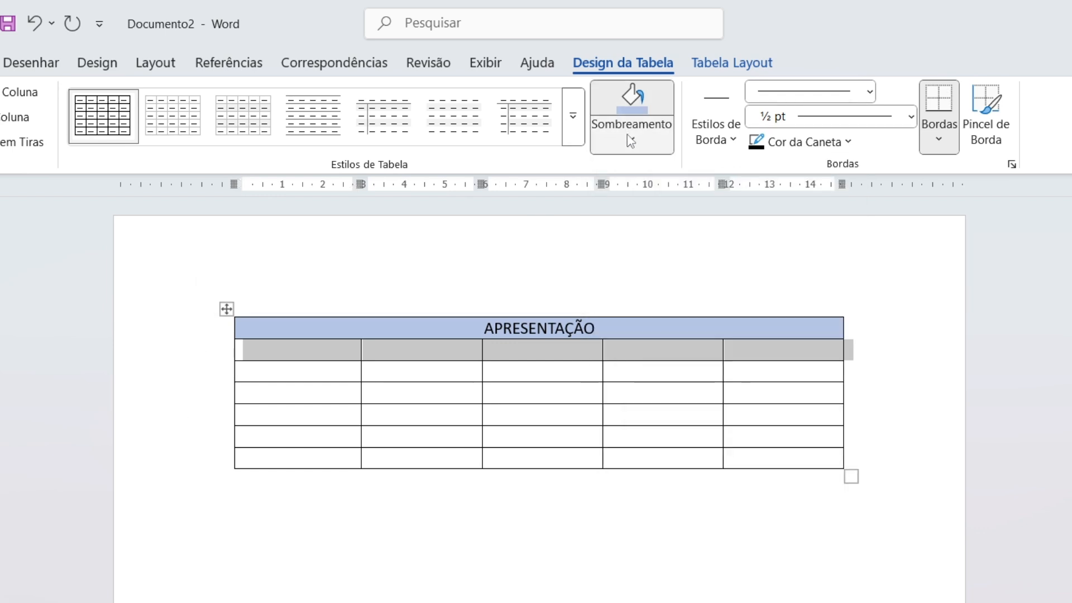
left_click(632, 139)
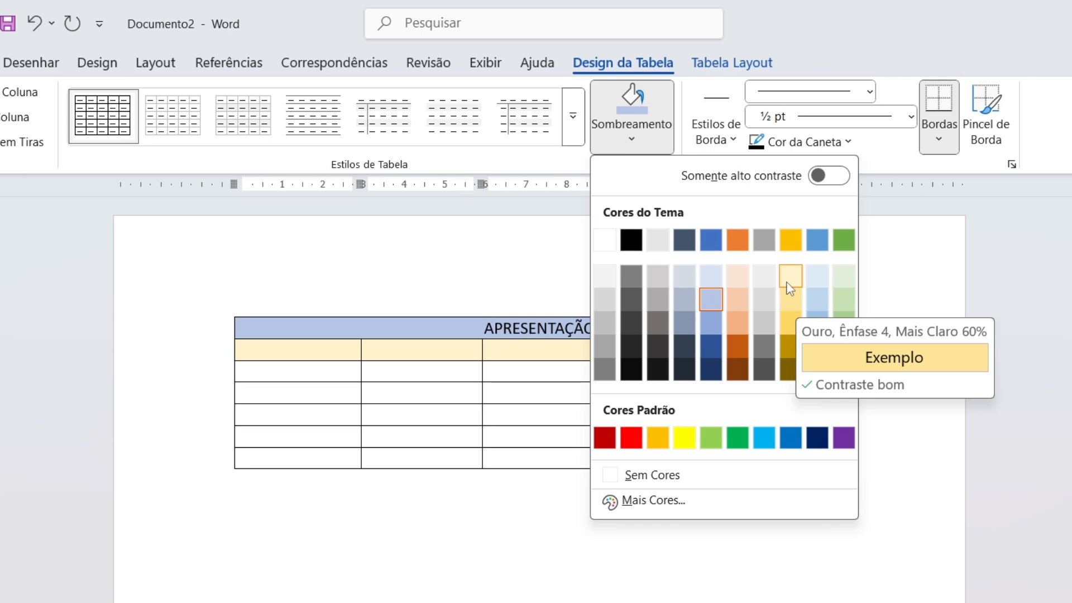
left_click(792, 279)
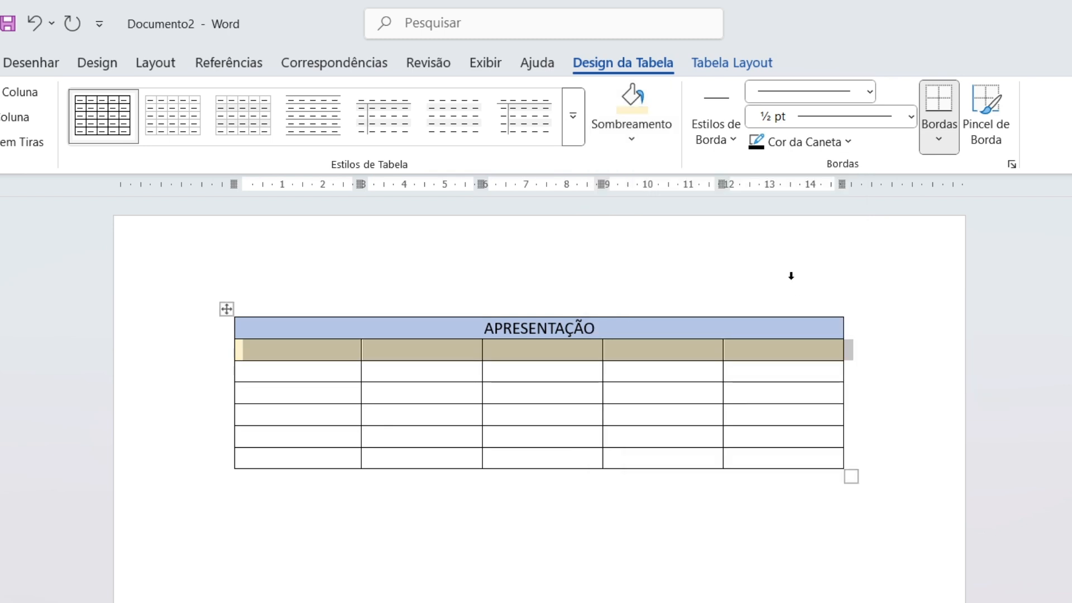
left_click(296, 352)
Set the border pen colour to the darkest shade of the green theme colour and turn off the Border Painter.
left_click(284, 330)
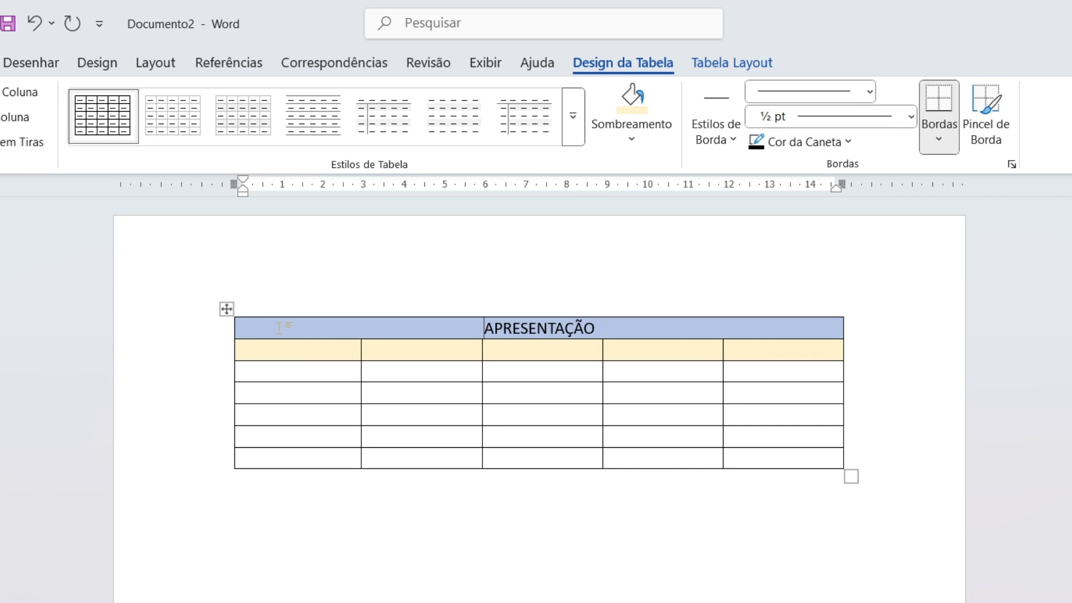
left_click(846, 143)
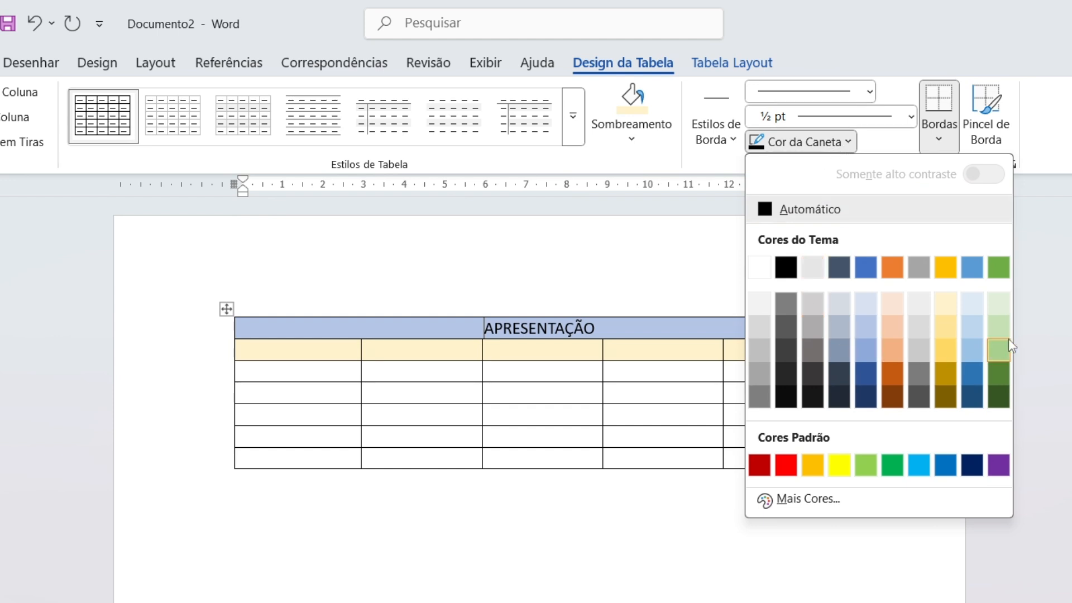
left_click(999, 398)
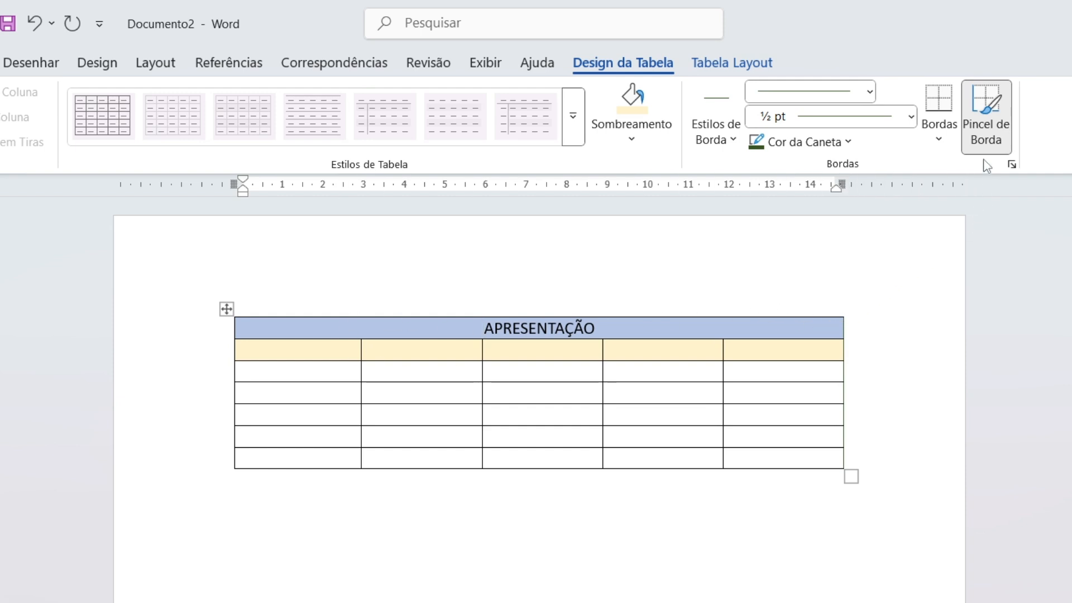
left_click(987, 128)
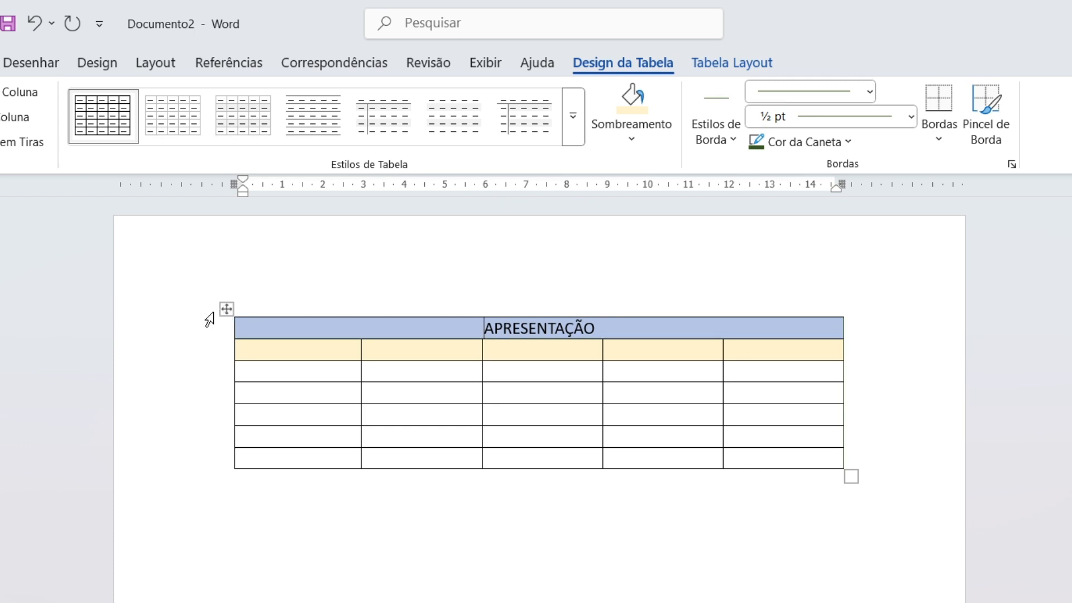
Select the whole table and apply the dark green ½ pt line to all of its borders.
left_click(226, 308)
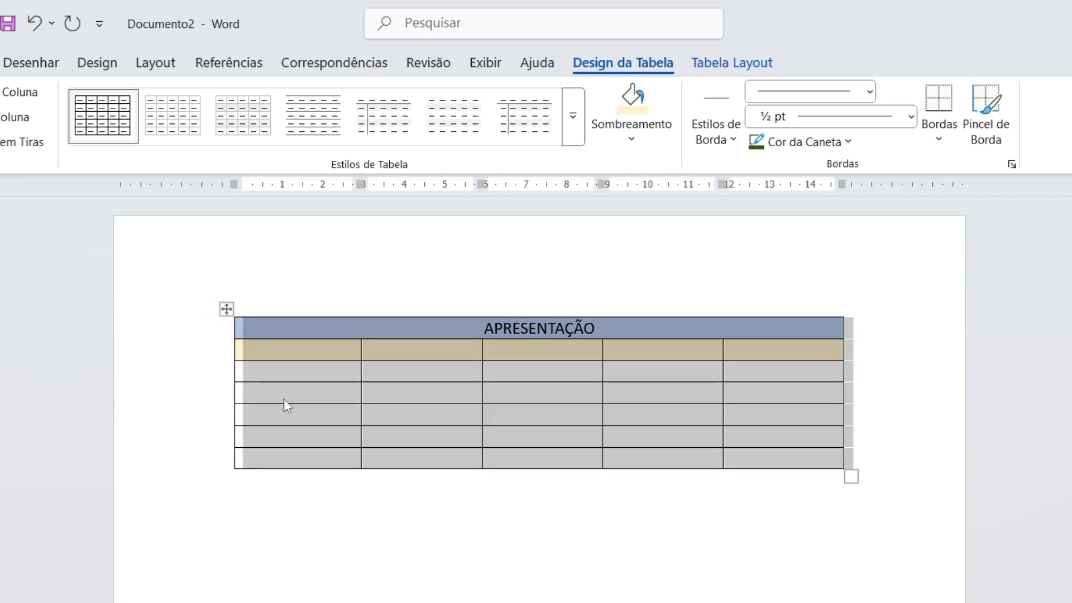
left_click(935, 140)
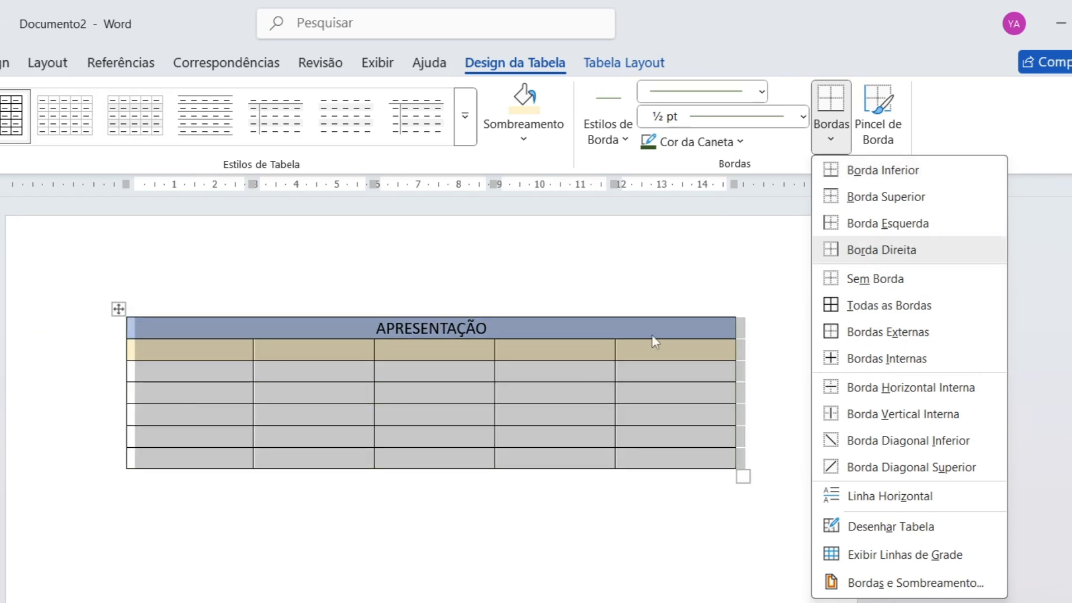
left_click(833, 144)
left_click(832, 143)
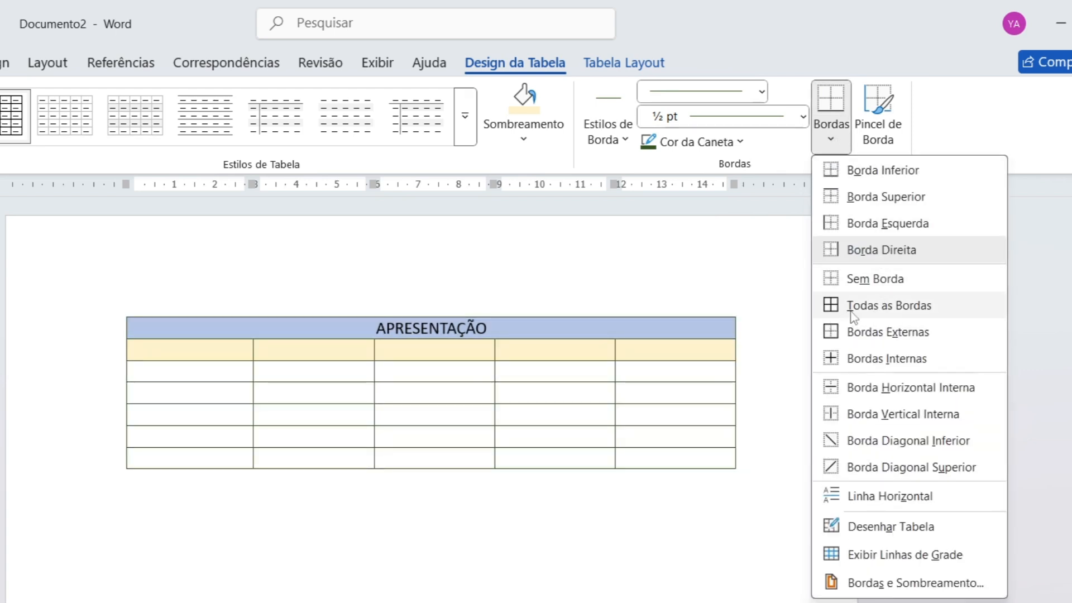
left_click(855, 316)
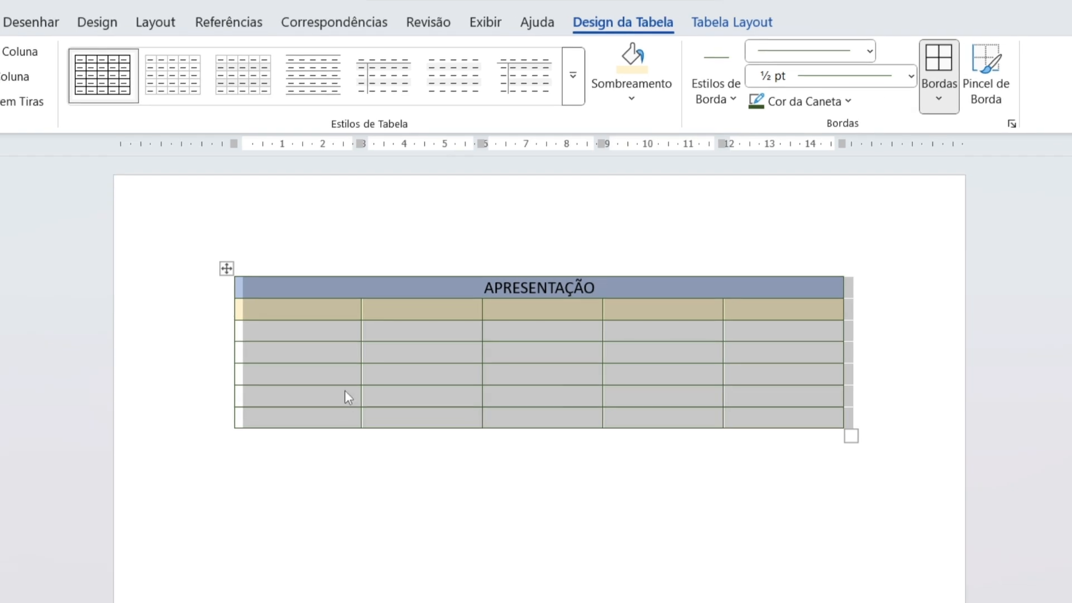
left_click(938, 393)
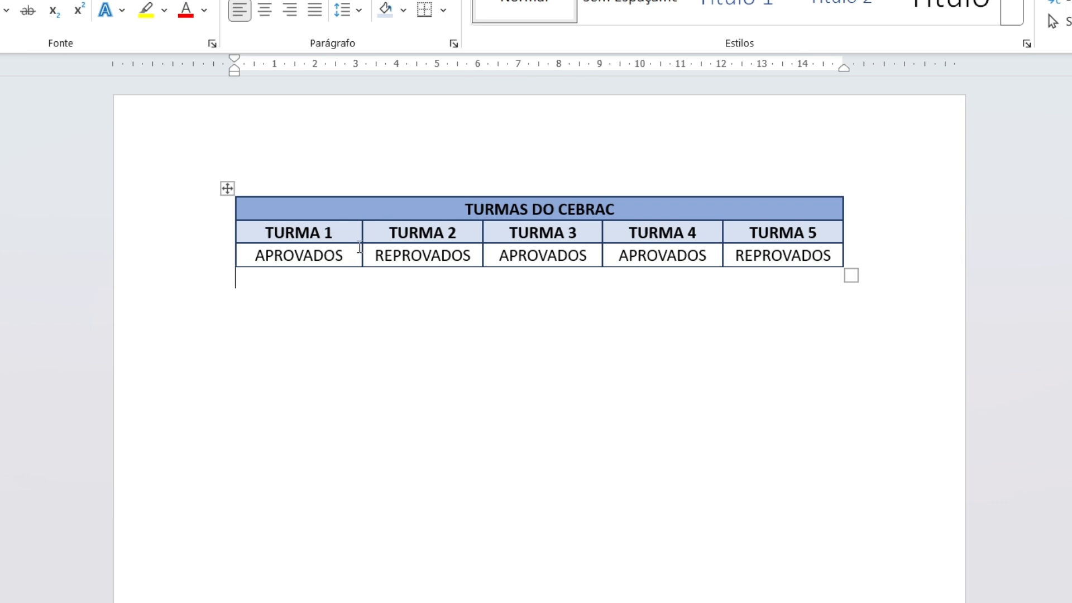
left_click_drag(456, 208, 797, 258)
left_click(296, 230)
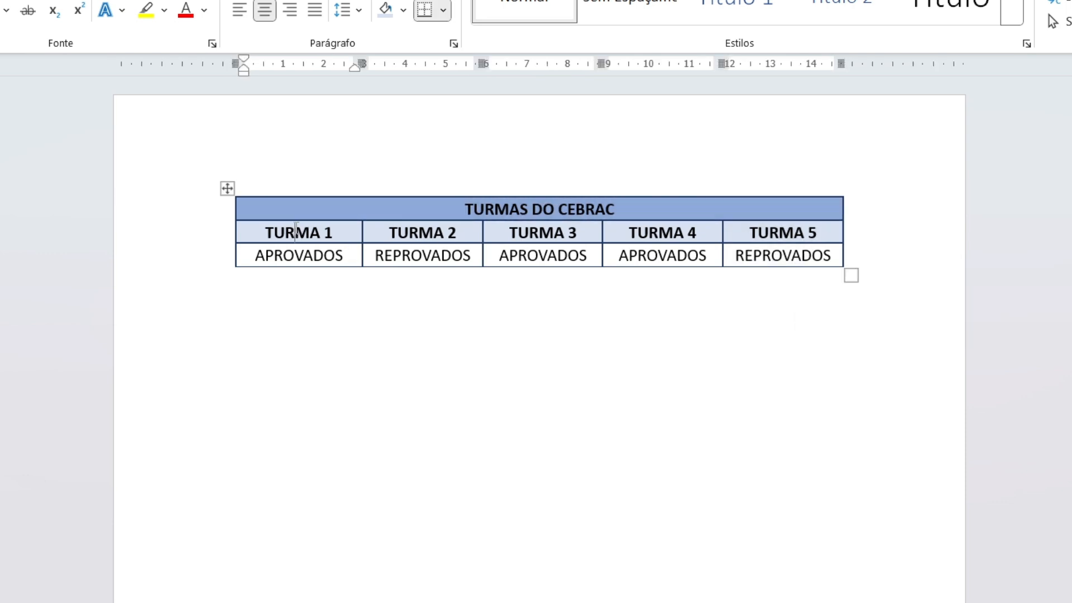
left_click(307, 209)
left_click(346, 233)
left_click(458, 234)
left_click(268, 279)
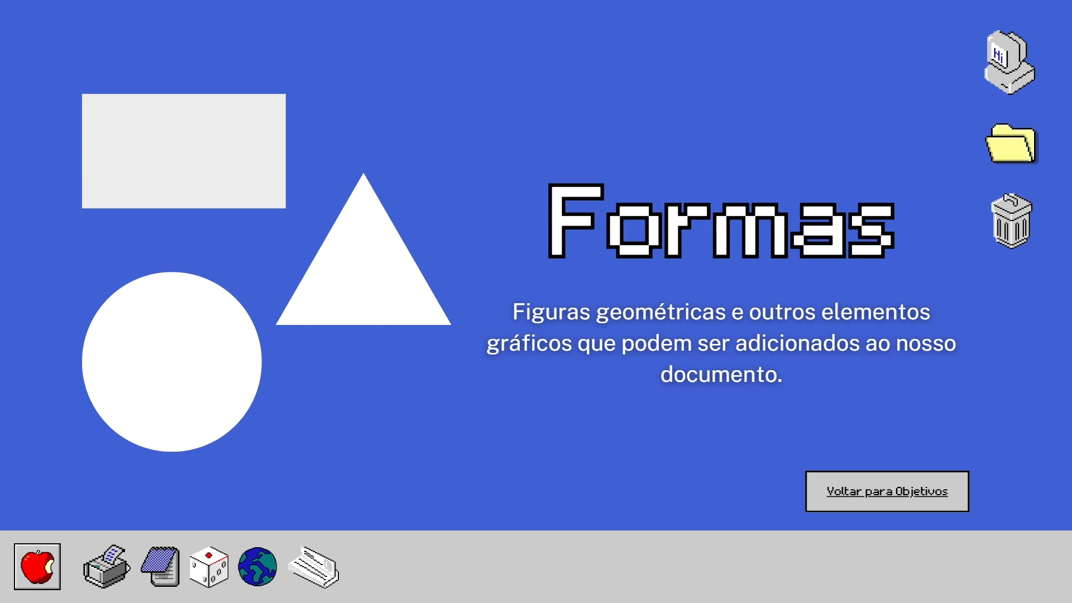
Switch from the slides back to Word and create a new blank document.
key("alt+Tab")
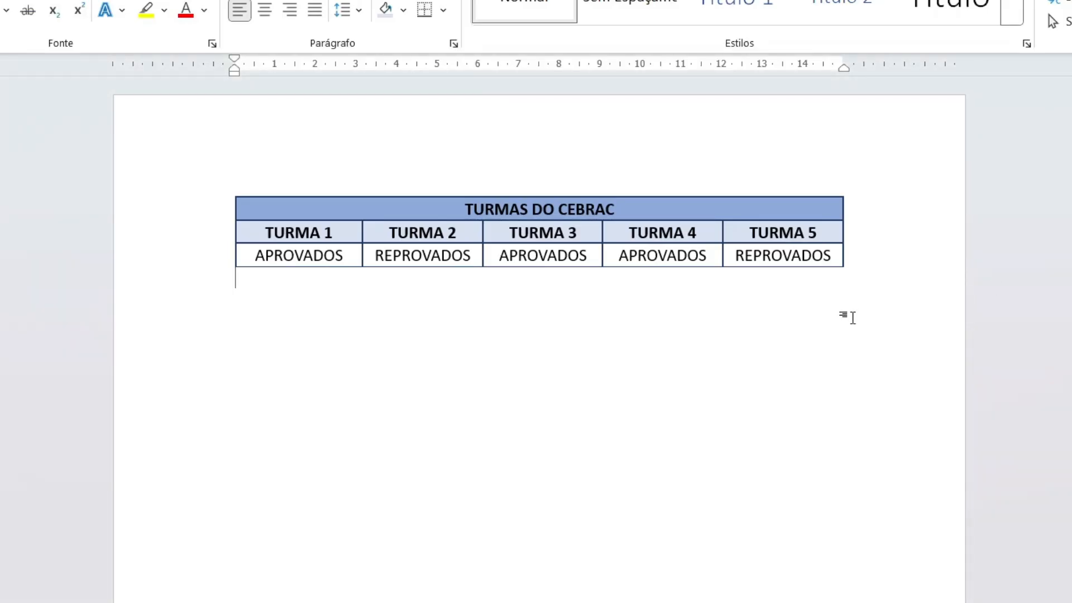
key("ctrl+o")
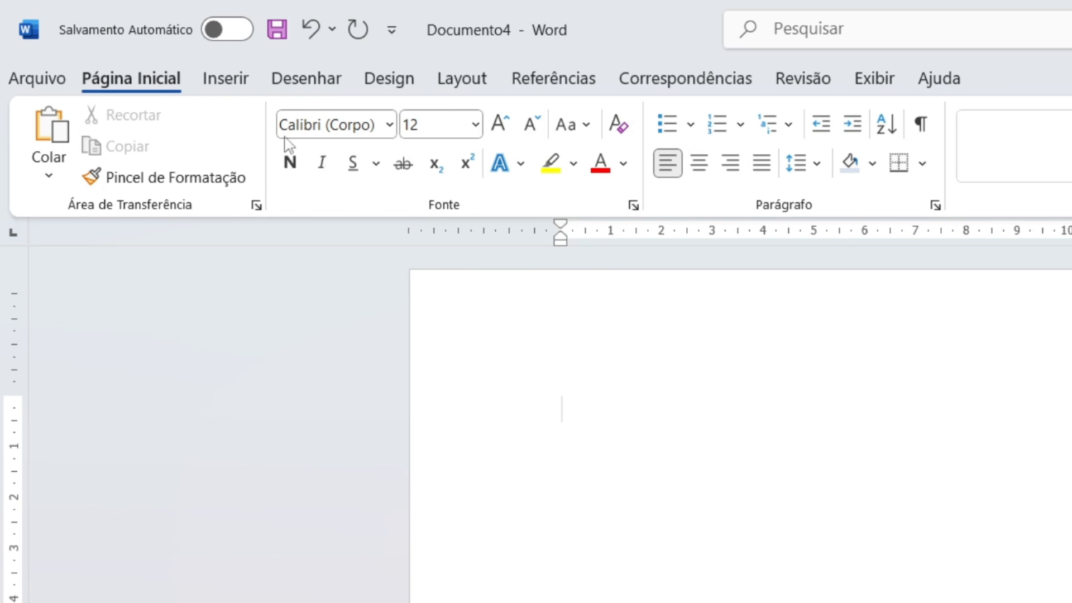
Draw a folded-corner rectangle (Retângulo: Canto Dobrado) about 6.5 cm wide, starting where the page's top and left margins meet.
left_click(222, 79)
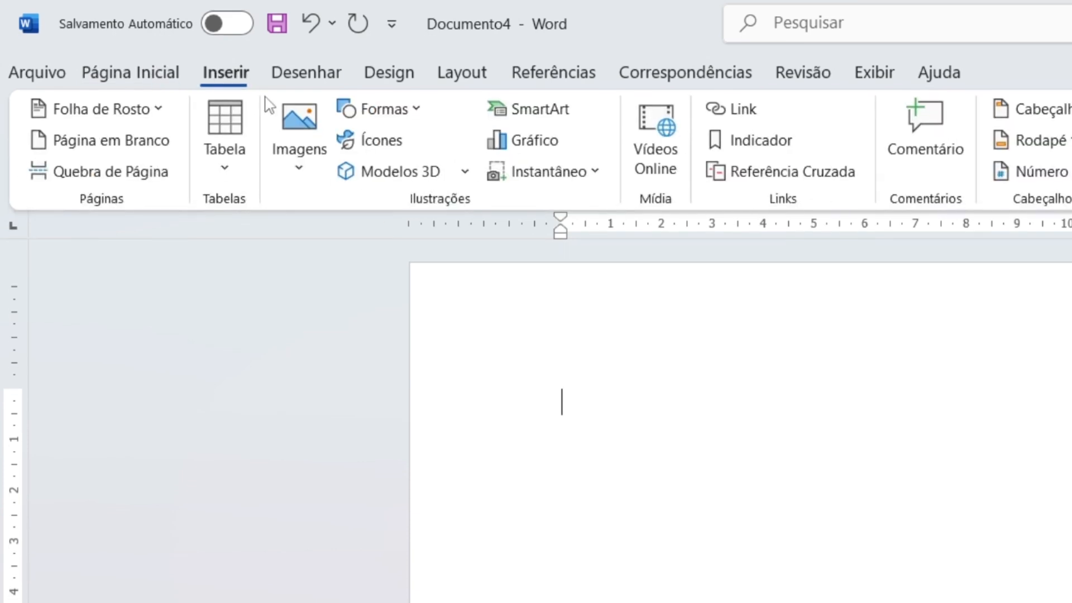
left_click(411, 109)
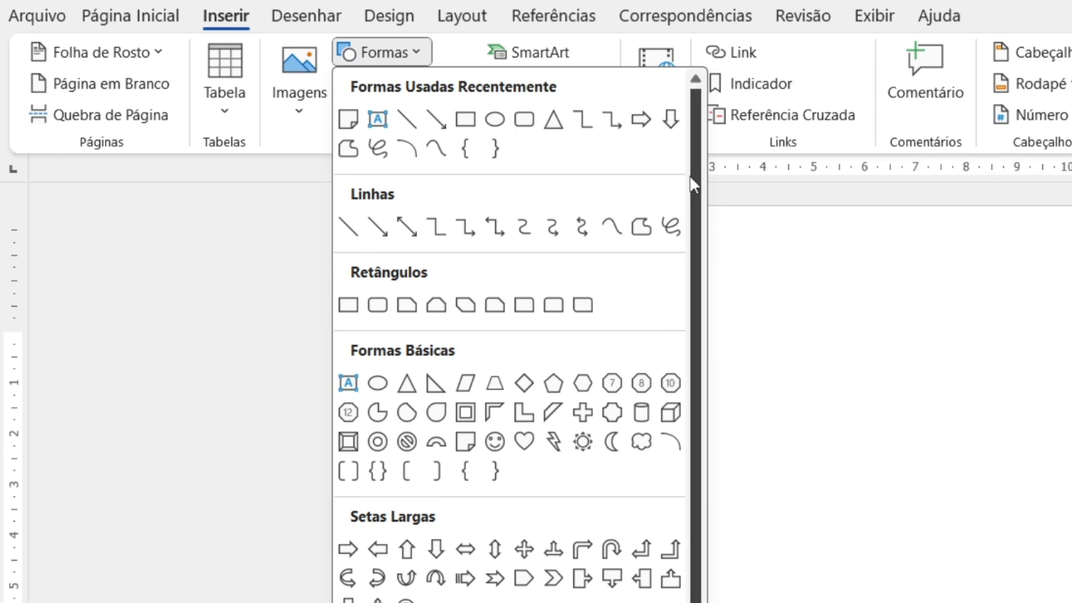
left_click_drag(698, 156, 705, 335)
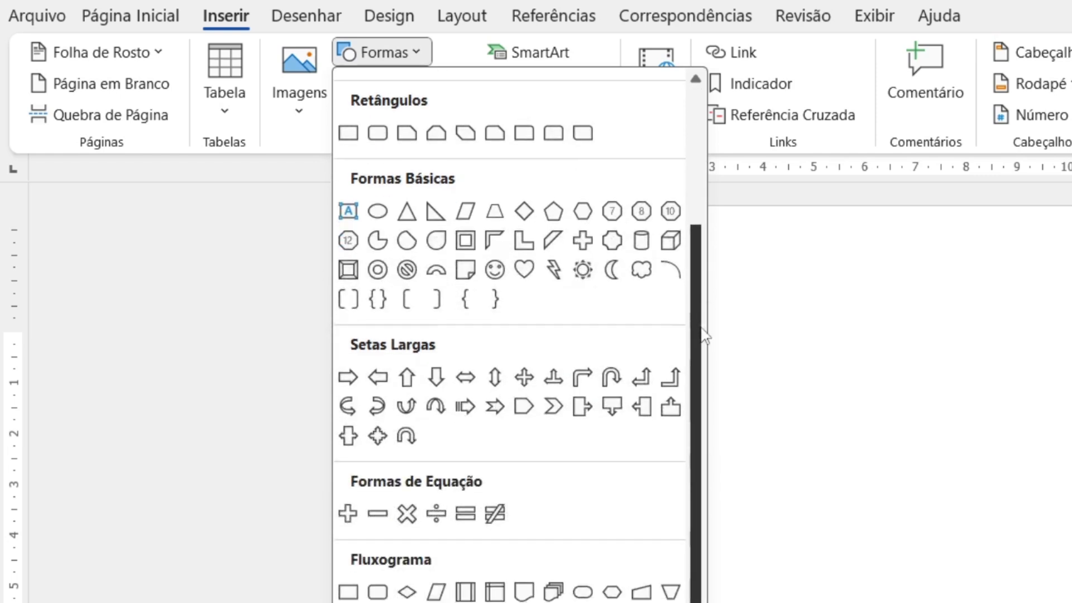
left_click_drag(693, 293, 709, 342)
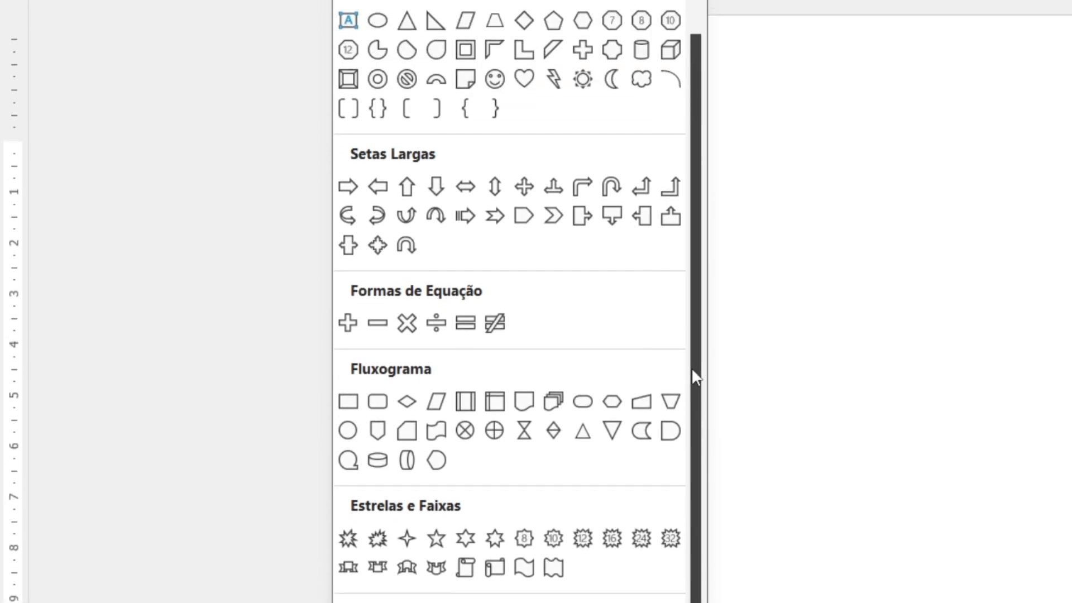
left_click_drag(700, 430, 698, 212)
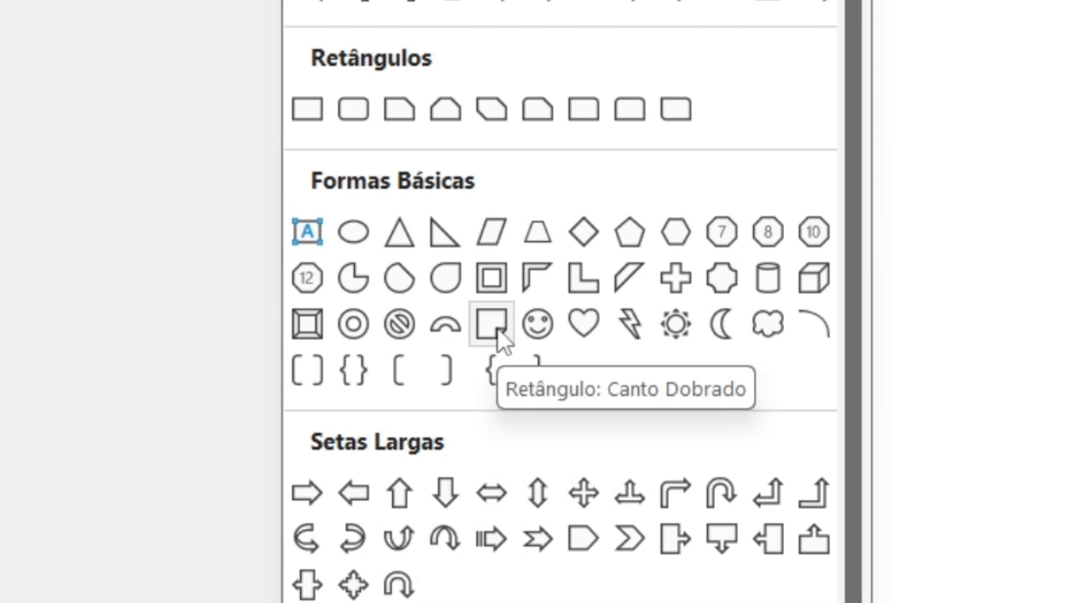
left_click(494, 327)
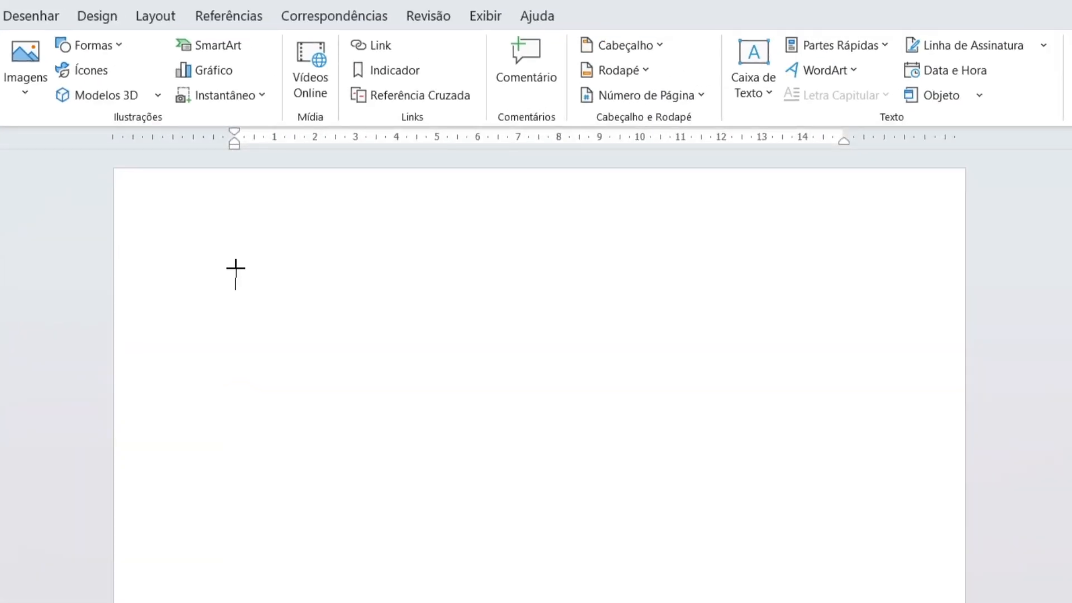
left_click_drag(237, 269, 502, 560)
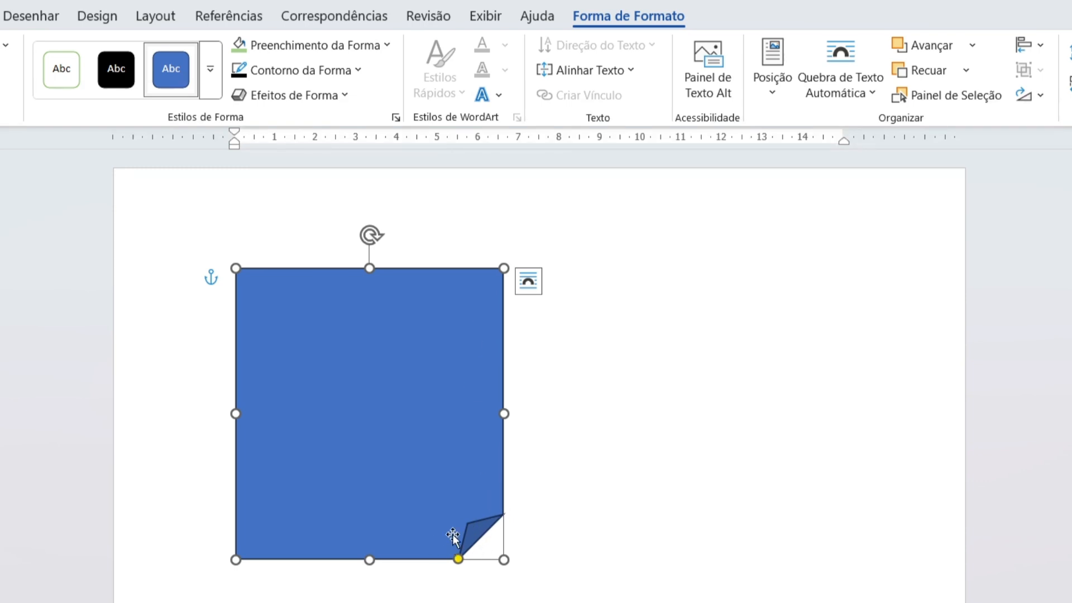
Add the text "LEMBRAR DE TIRAR O LIXO NO FIM DO DIA" inside the folded-corner rectangle.
right_click(296, 327)
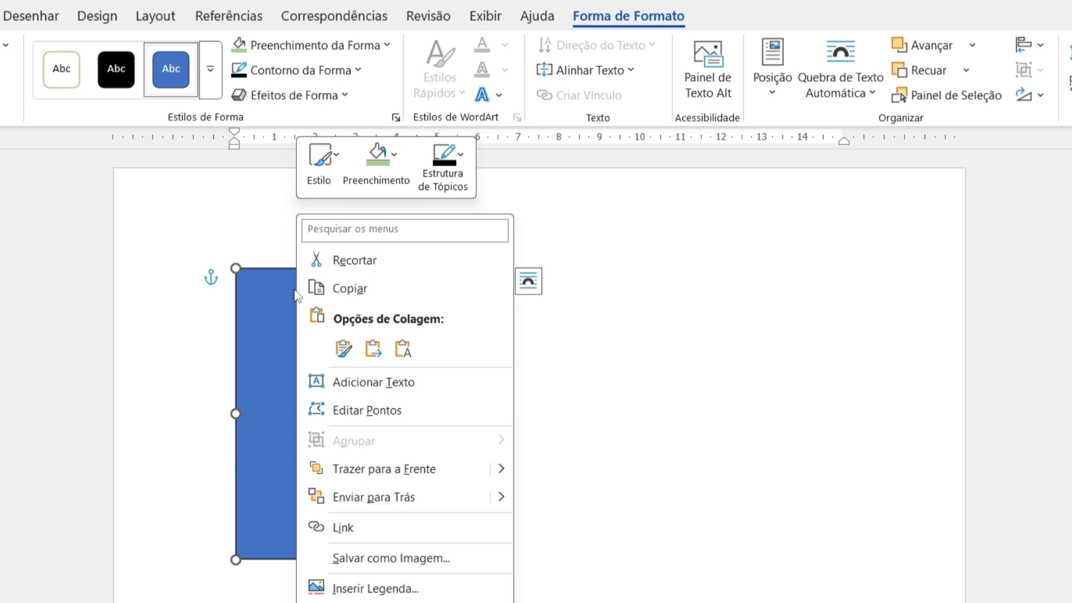
left_click(407, 384)
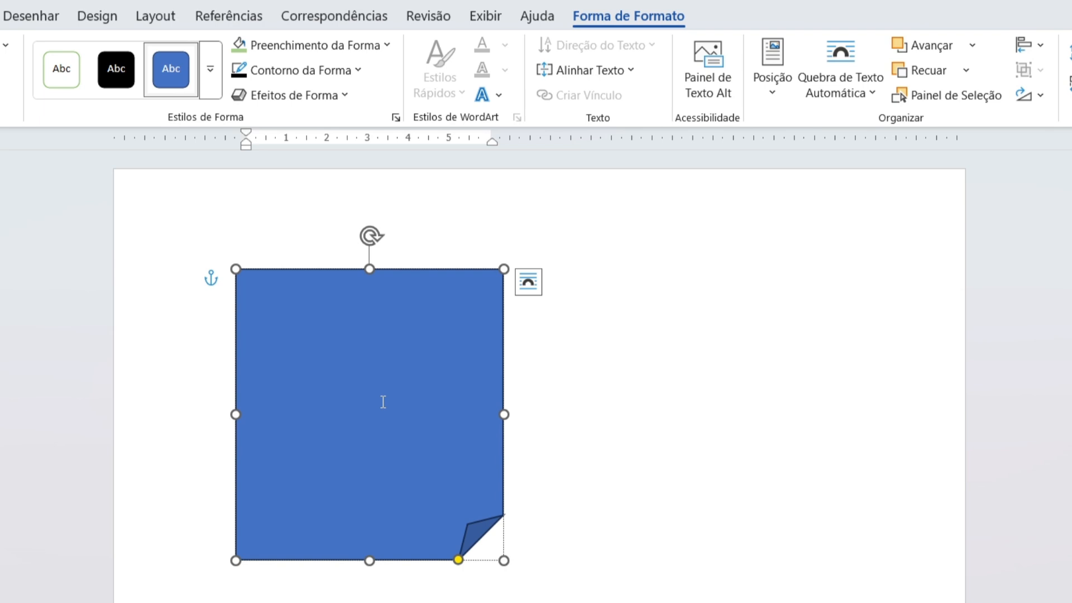
type("L")
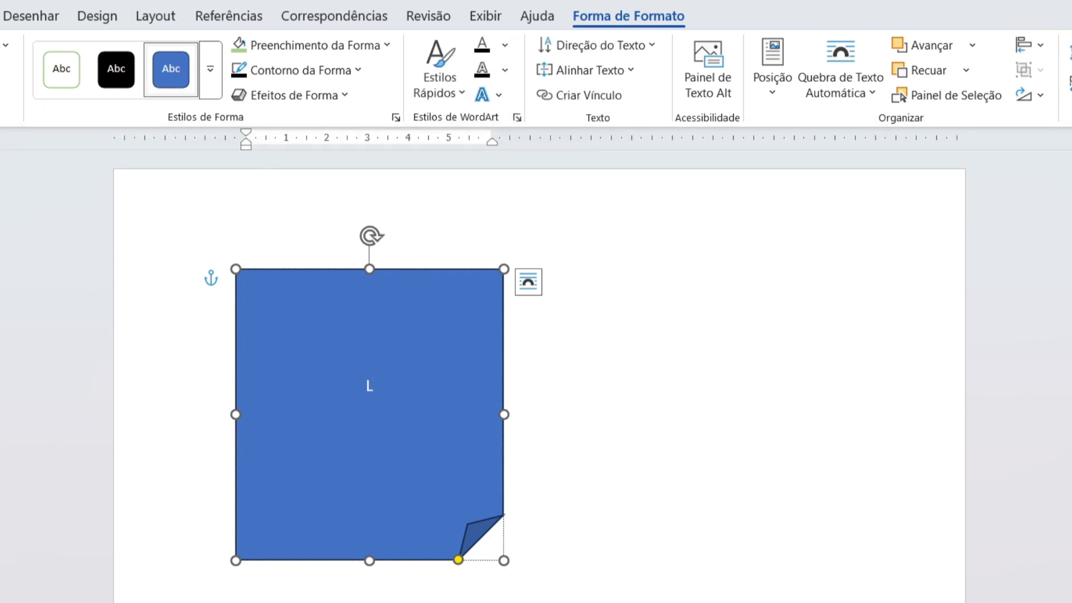
type("EMBRAR DE TIRA")
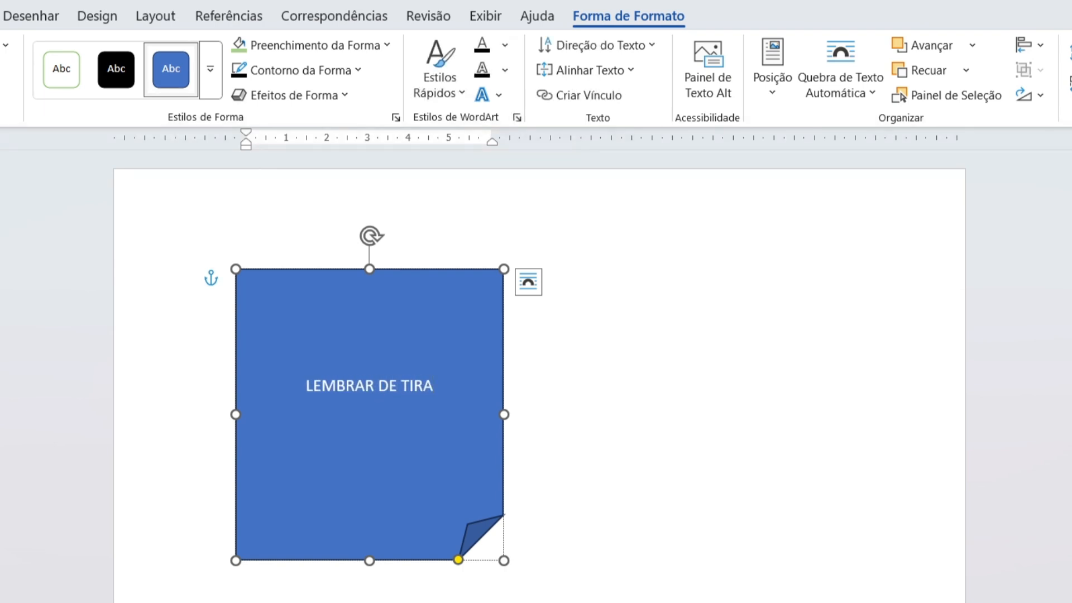
type("R O LIXO")
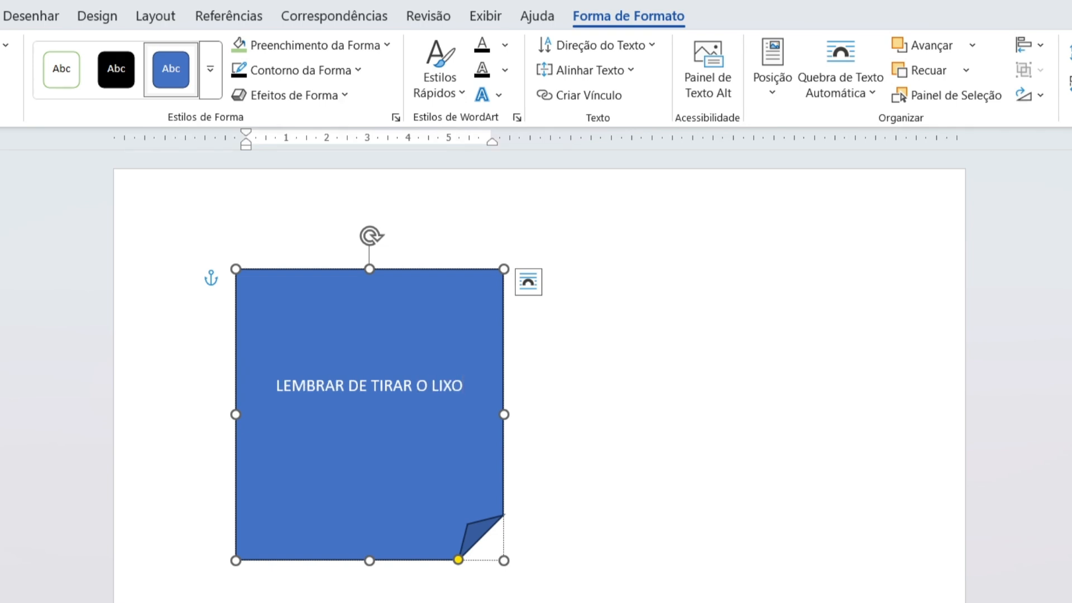
type(" NO FIM DO DIA")
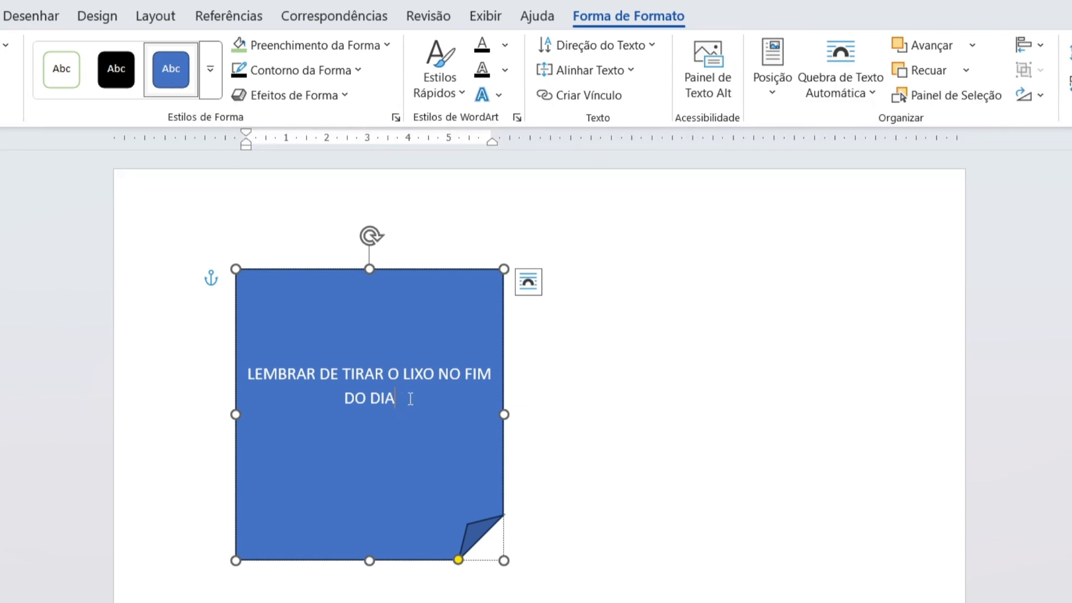
Set all the text in the folded-corner rectangle to 18 pt and colour it black.
left_click_drag(411, 398, 240, 372)
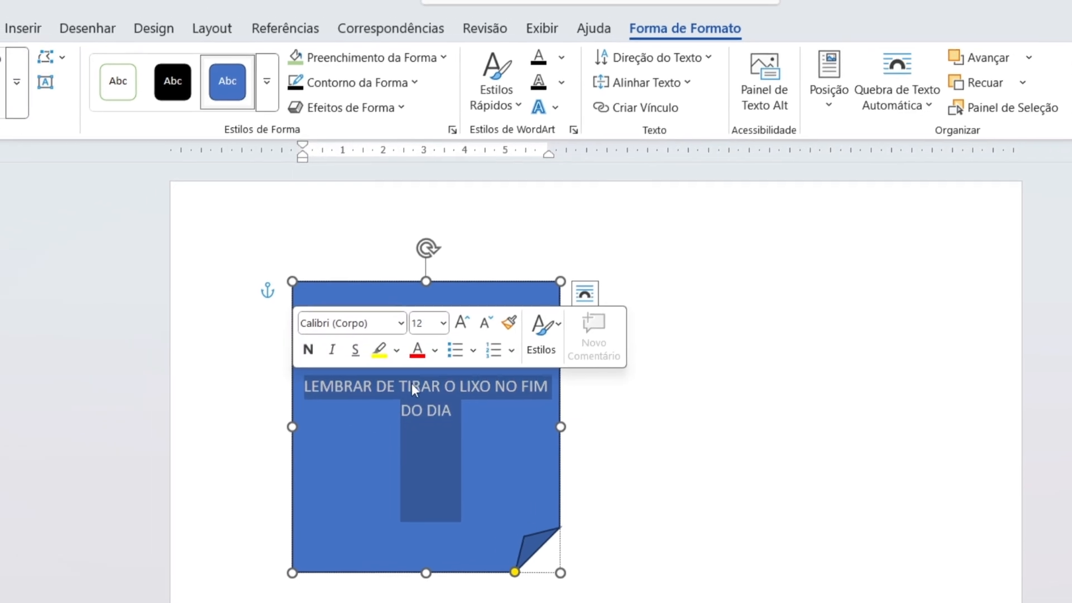
left_click(82, 54)
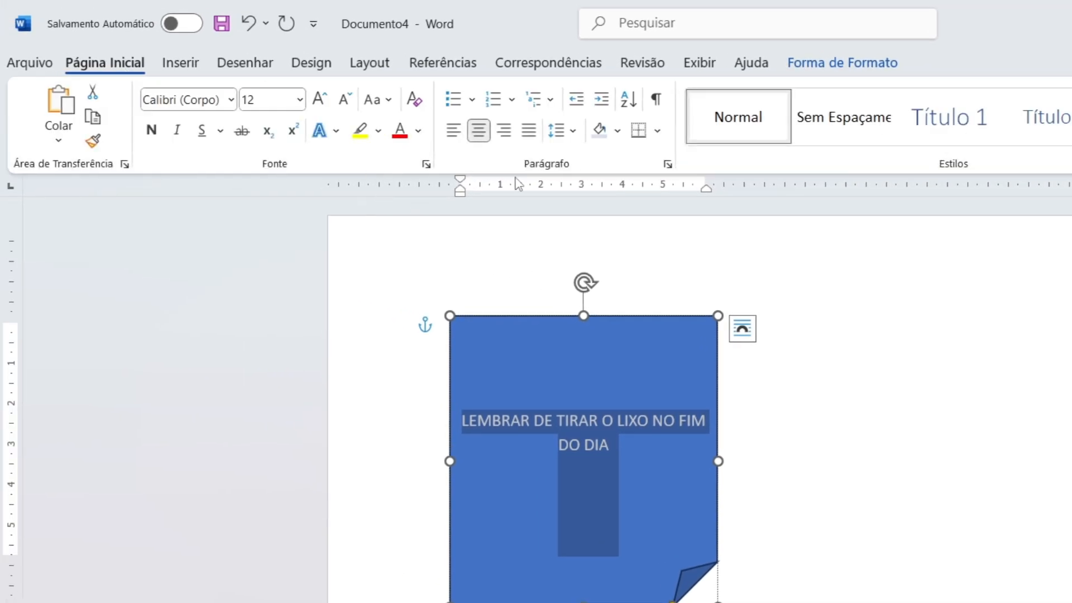
left_click(300, 100)
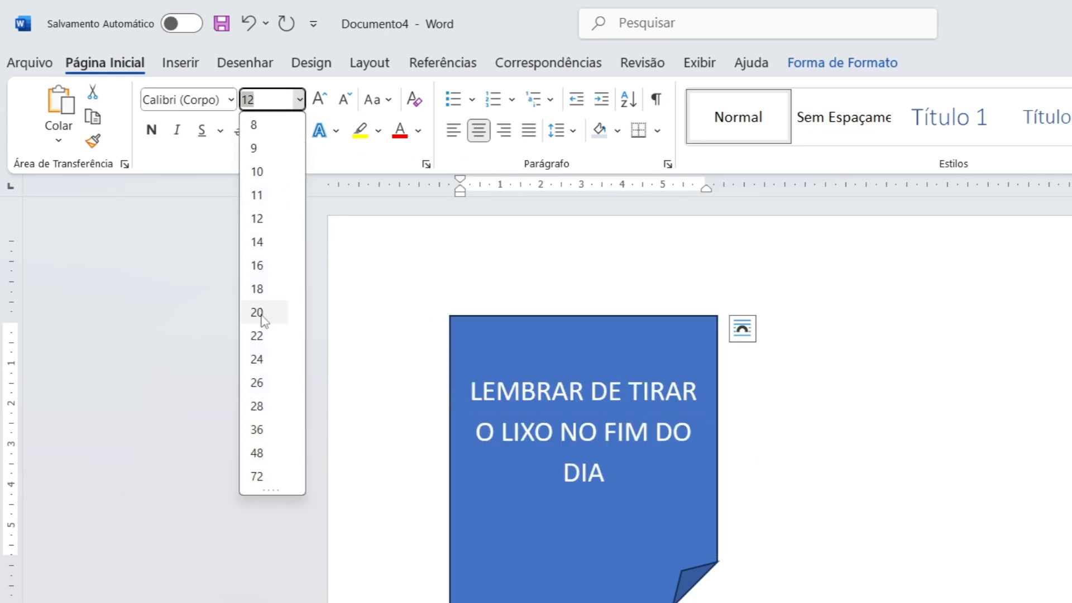
left_click(265, 291)
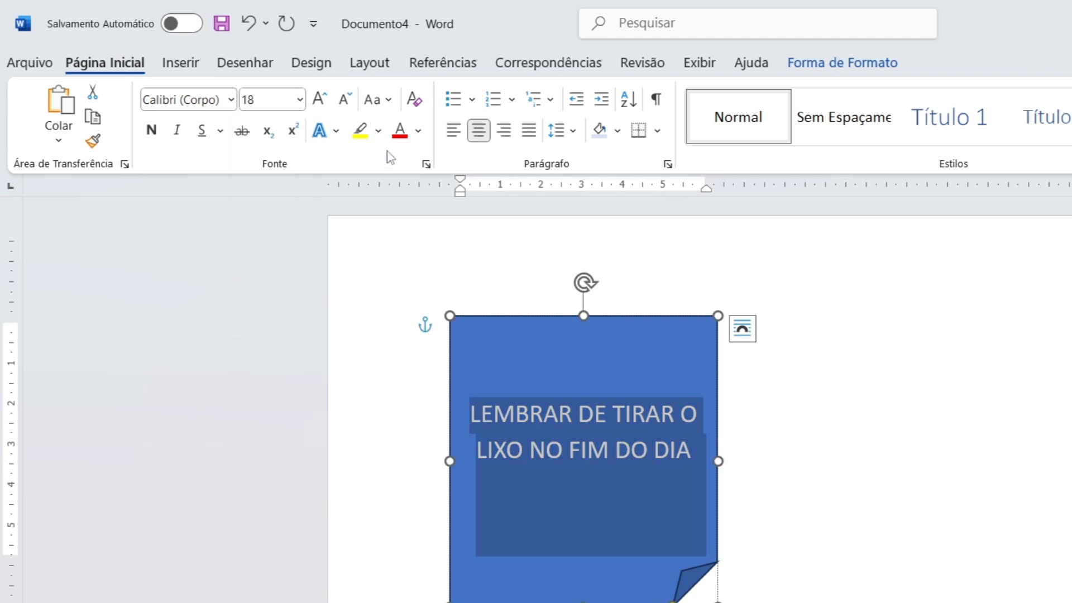
left_click(418, 132)
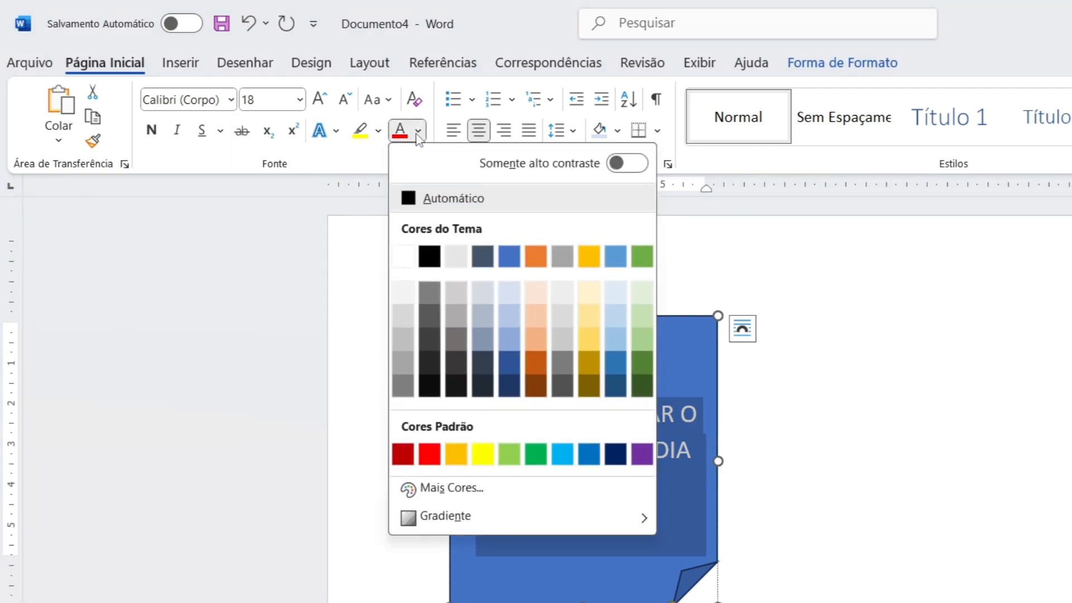
left_click(429, 256)
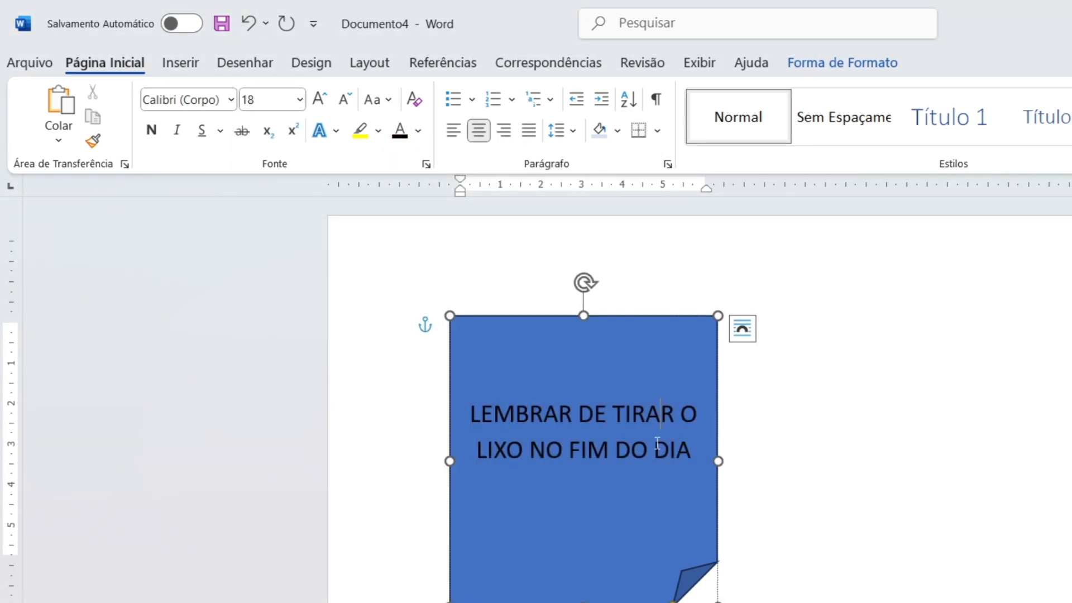
left_click_drag(698, 455, 480, 385)
left_click(418, 132)
left_click(418, 131)
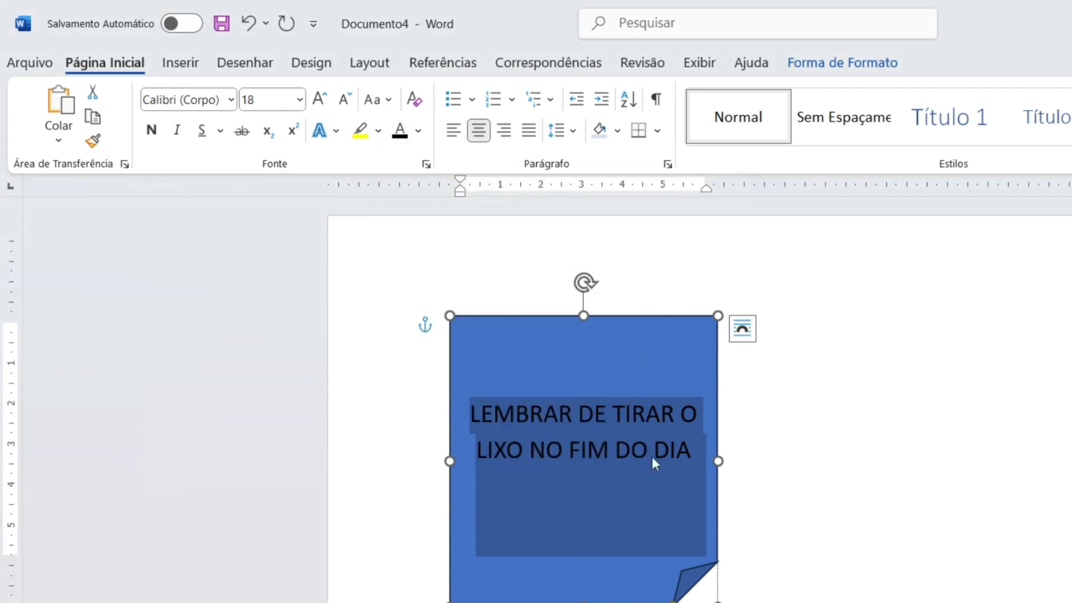
left_click(648, 452)
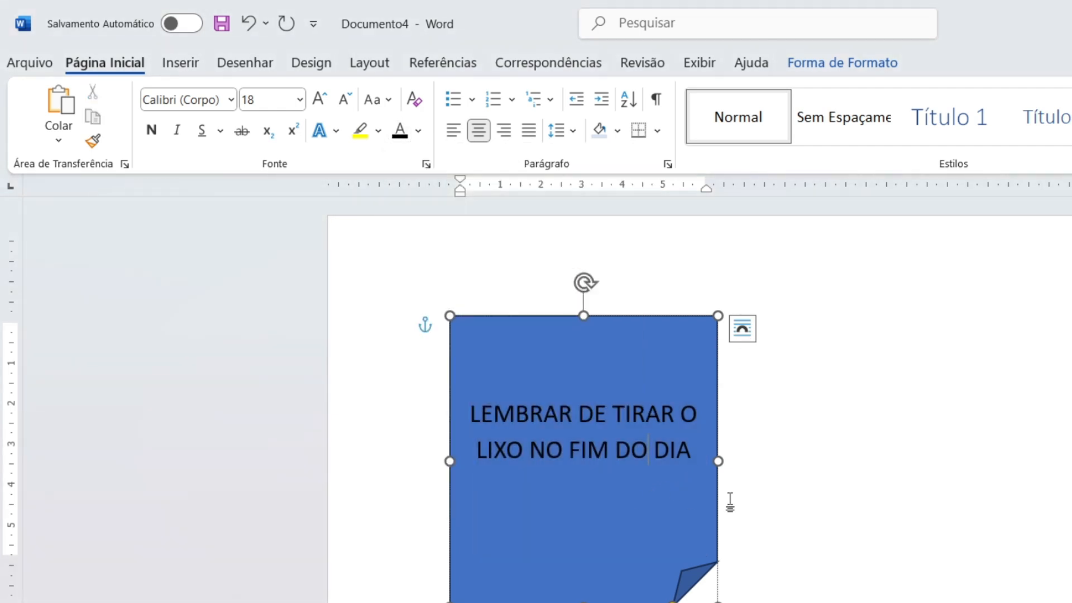
left_click(751, 482)
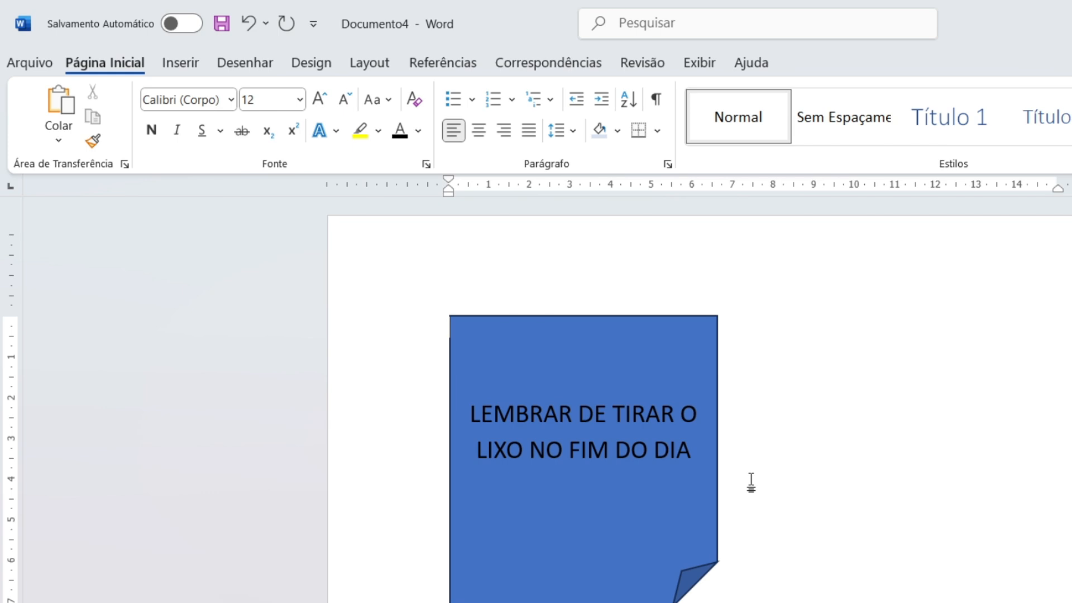
Insert the outlined winking-face stock icon into the folded-corner rectangle and position it centred below the text.
left_click(608, 488)
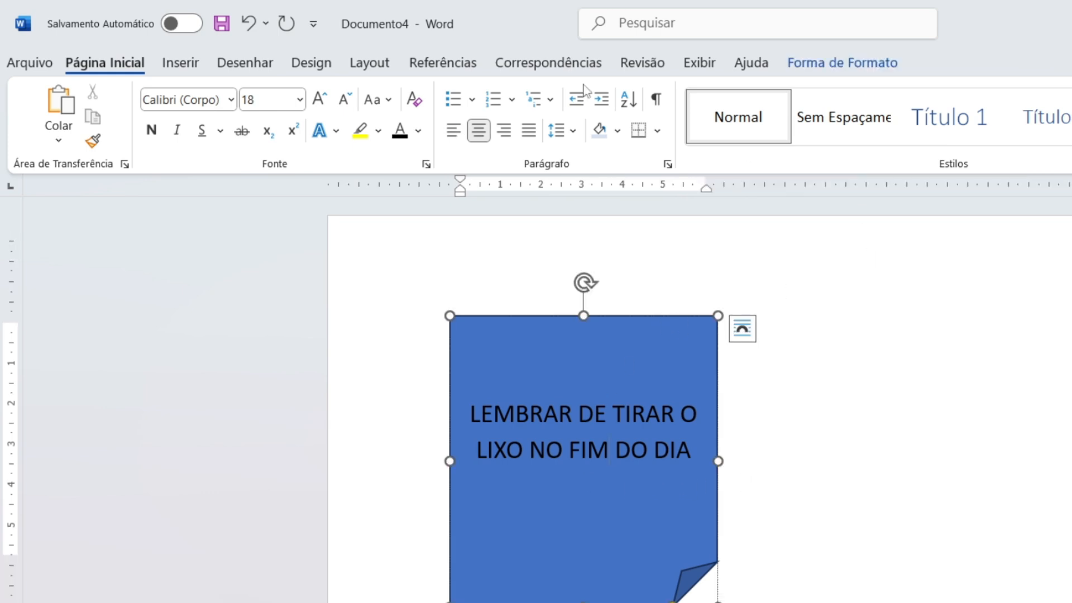
left_click(186, 64)
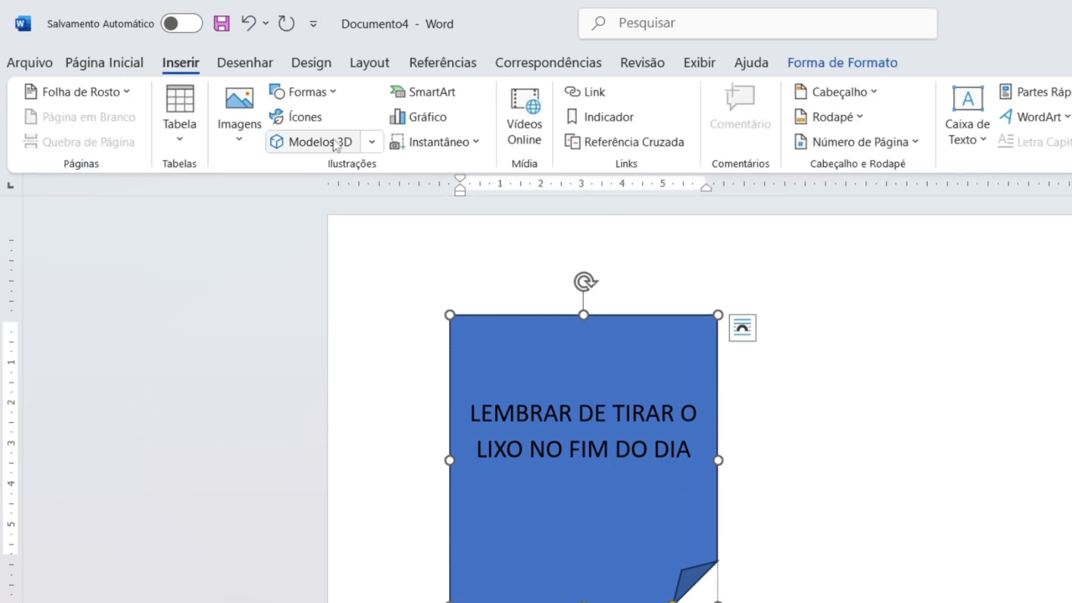
left_click(302, 126)
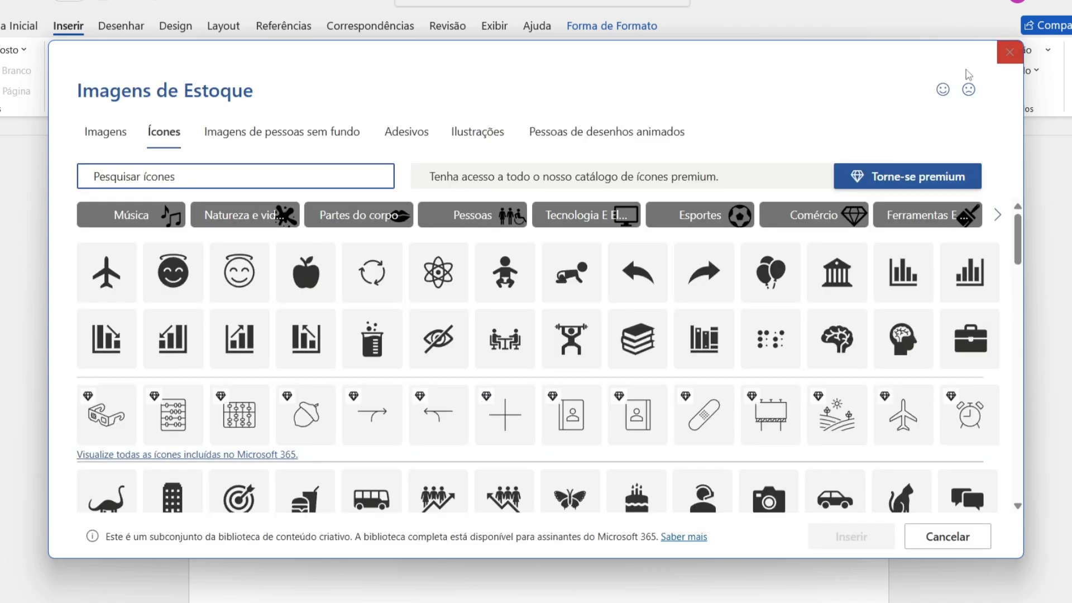
scroll(516, 336, "down", 10)
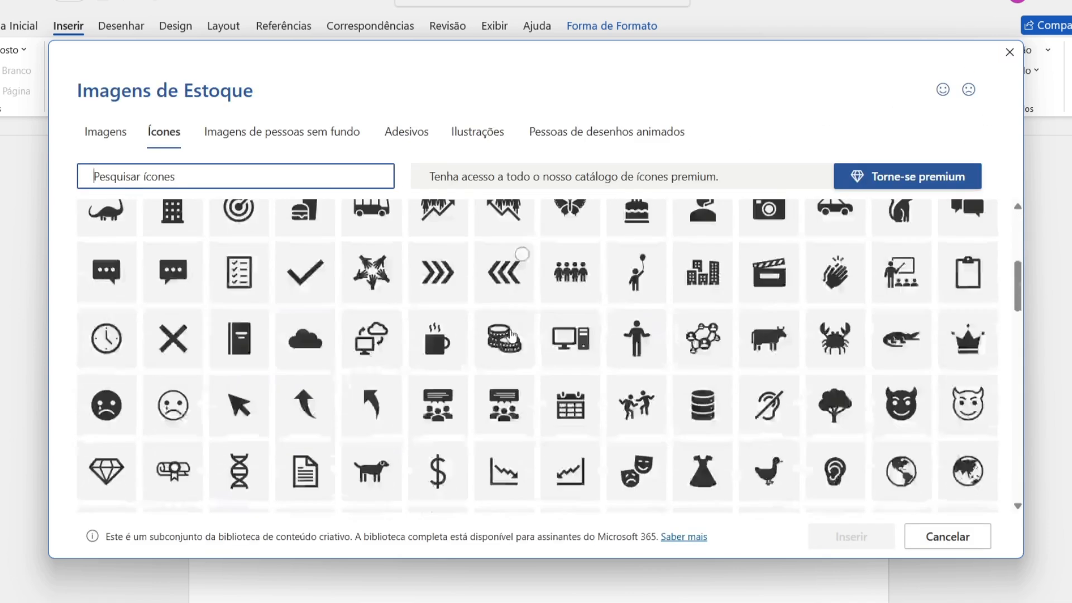
scroll(516, 335, "down", 5)
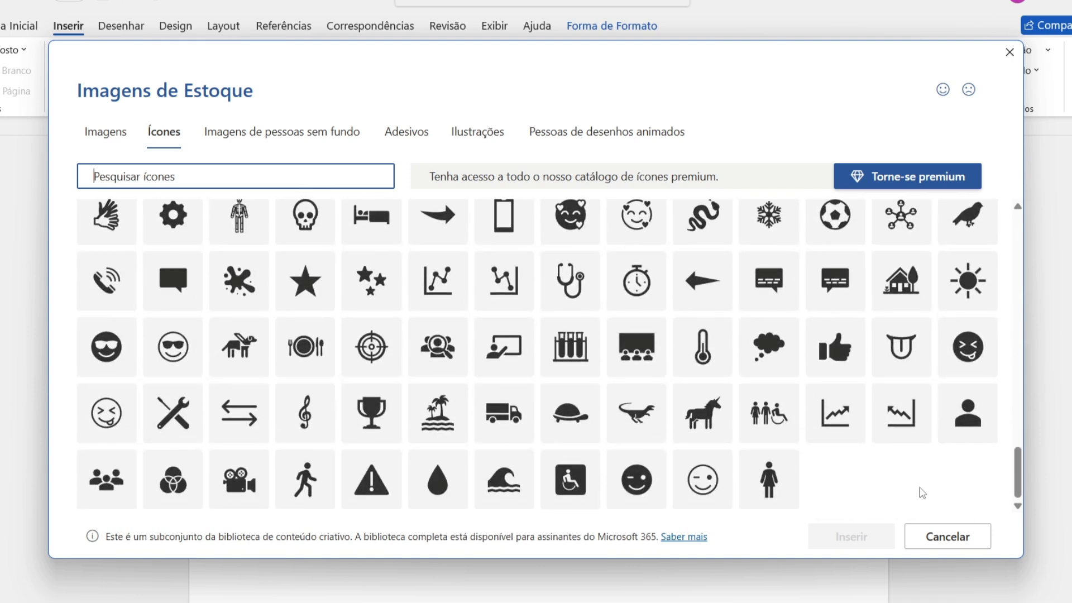
left_click_drag(1019, 464, 1019, 494)
left_click(705, 485)
left_click(848, 538)
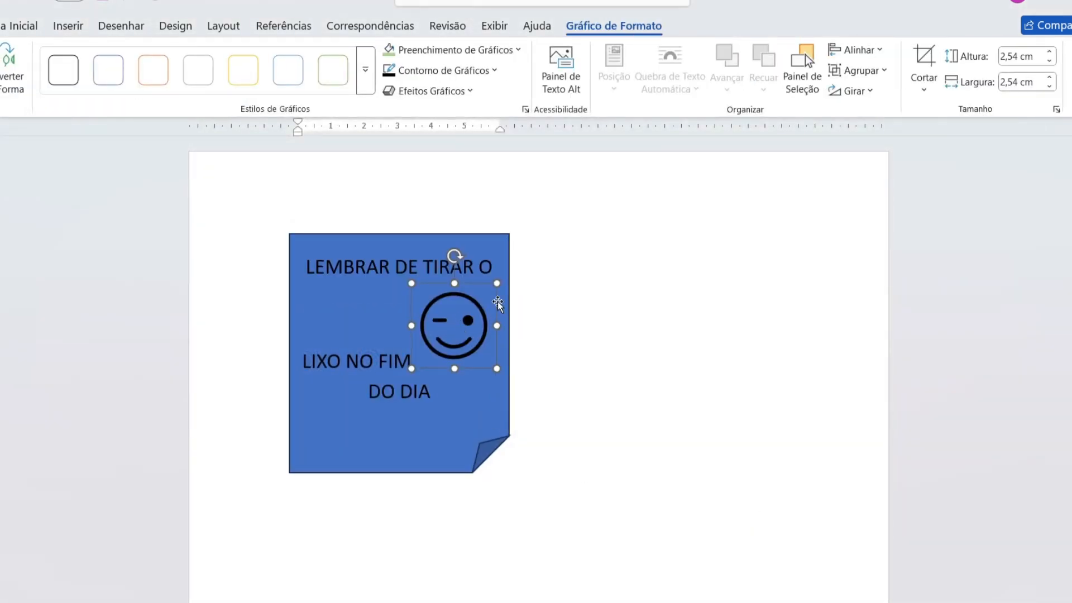
left_click_drag(498, 304, 498, 363)
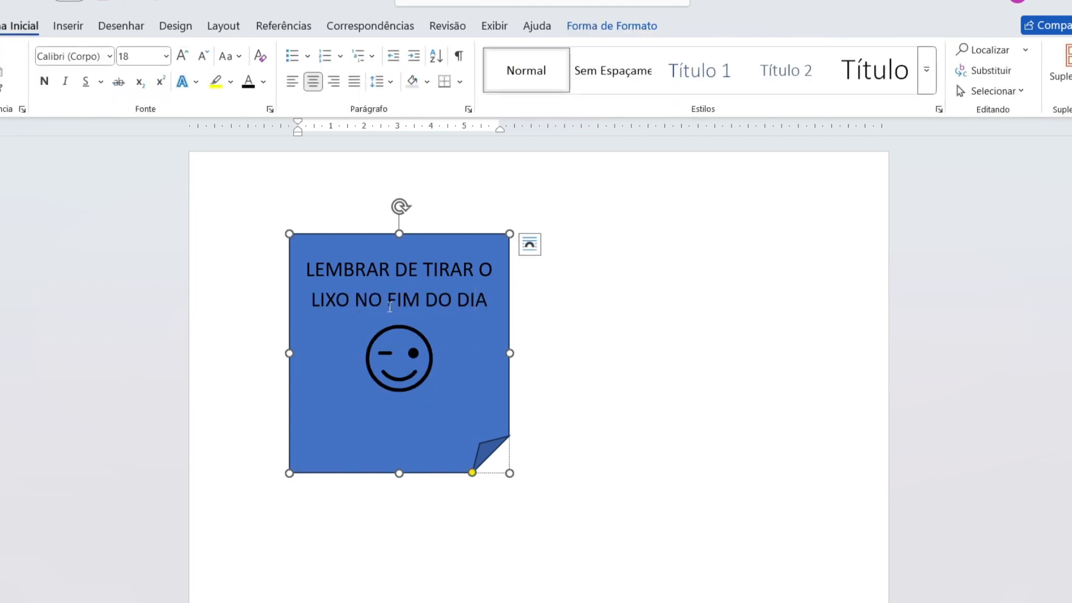
left_click(575, 358)
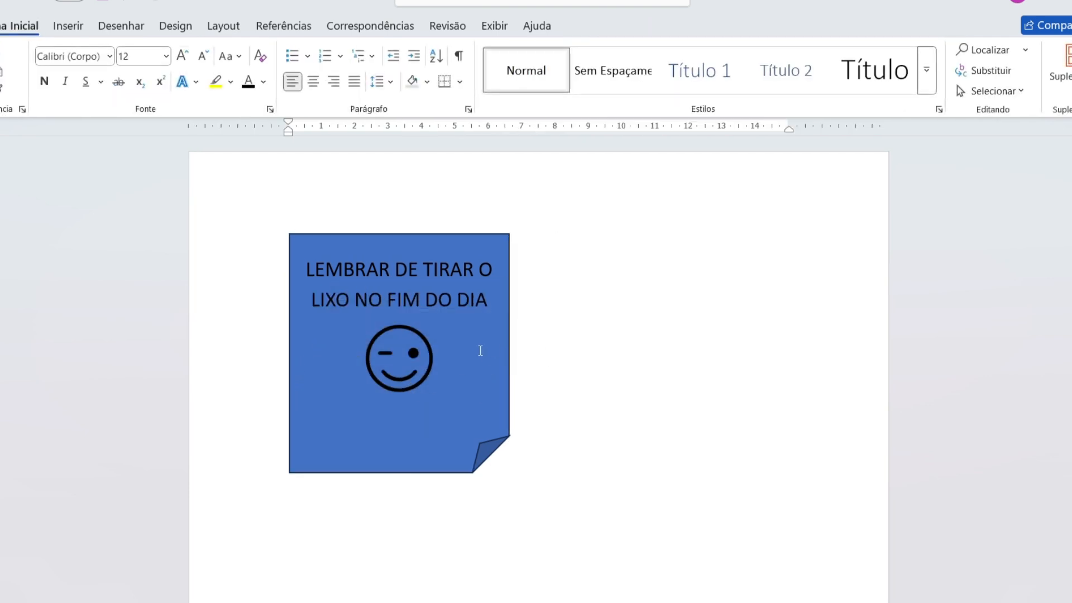
Fill the folded-corner rectangle with Ouro, Ênfase 4, Mais Claro 40% and set its outline to standard red.
right_click(313, 442)
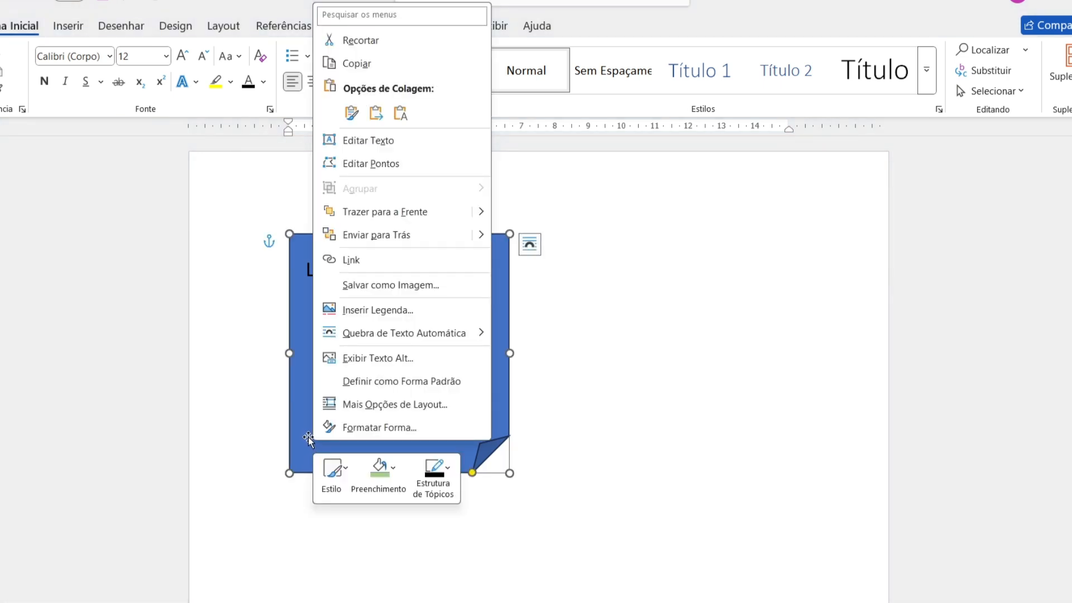
left_click(393, 470)
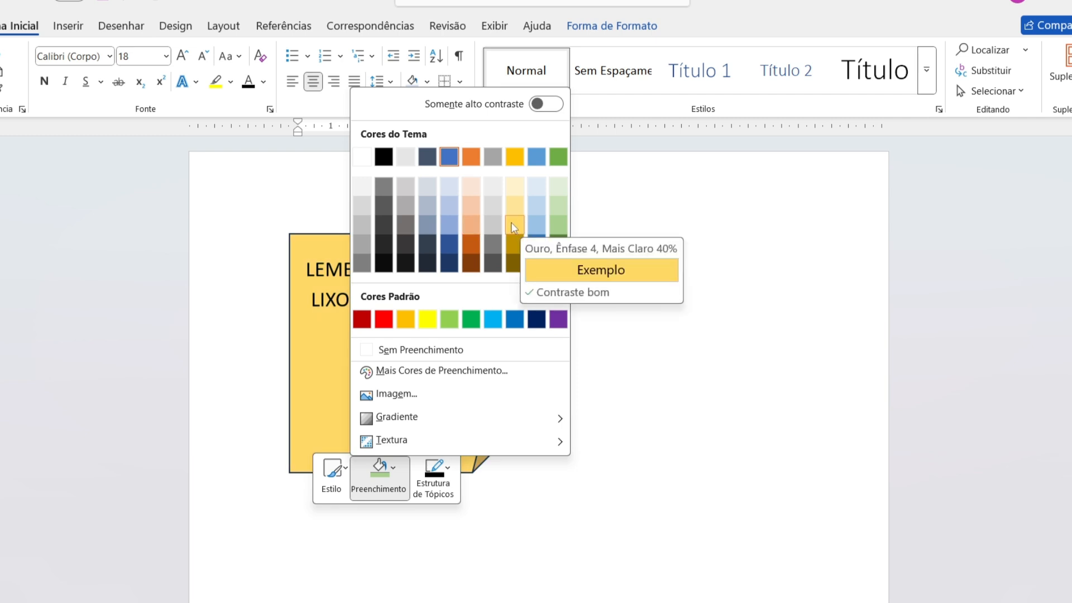
left_click(511, 223)
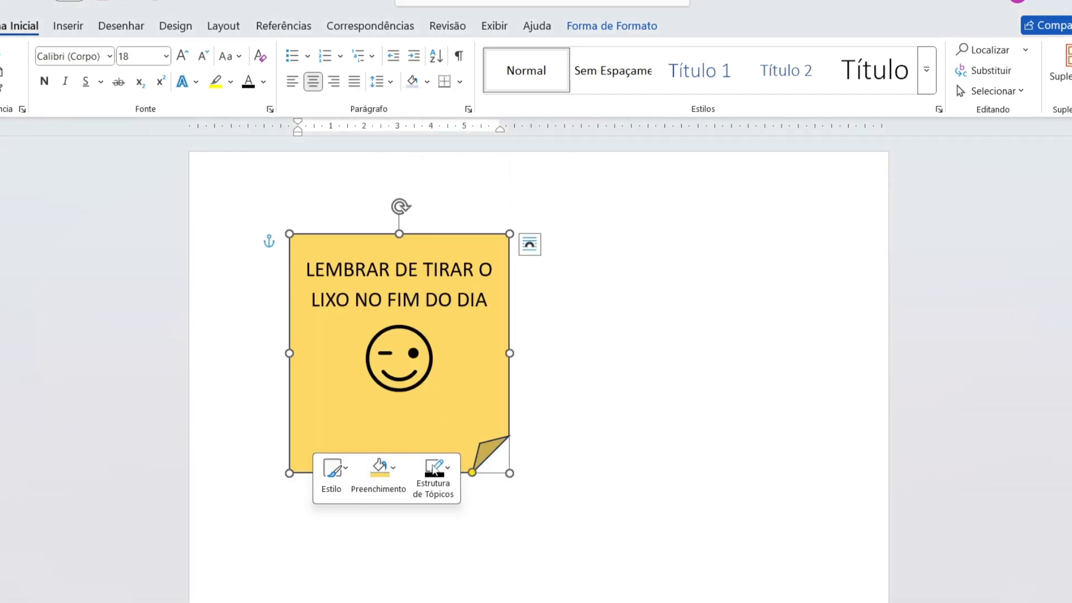
left_click(450, 472)
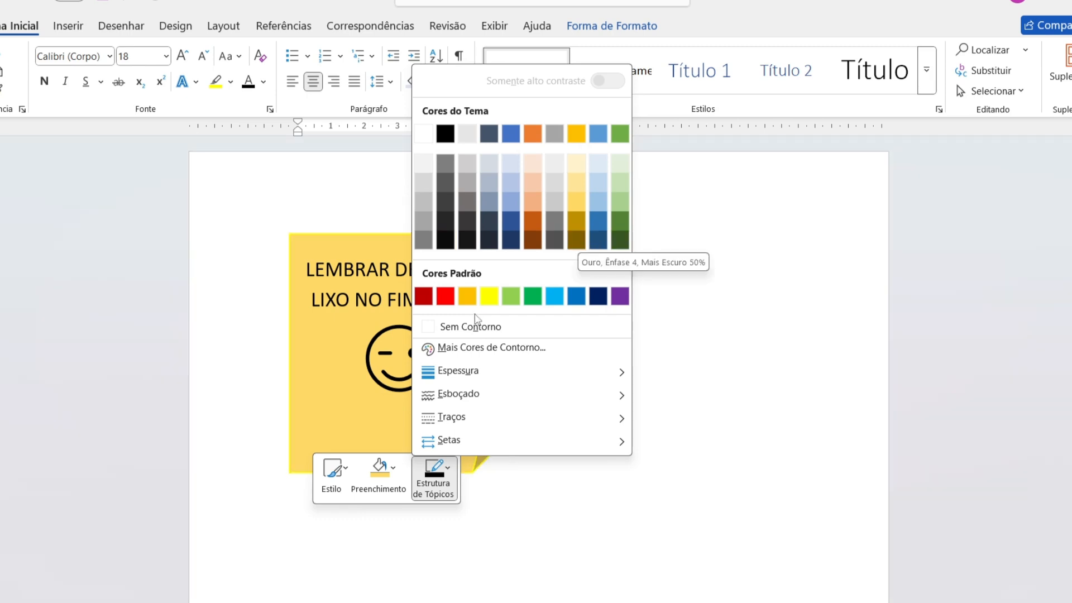
left_click(446, 297)
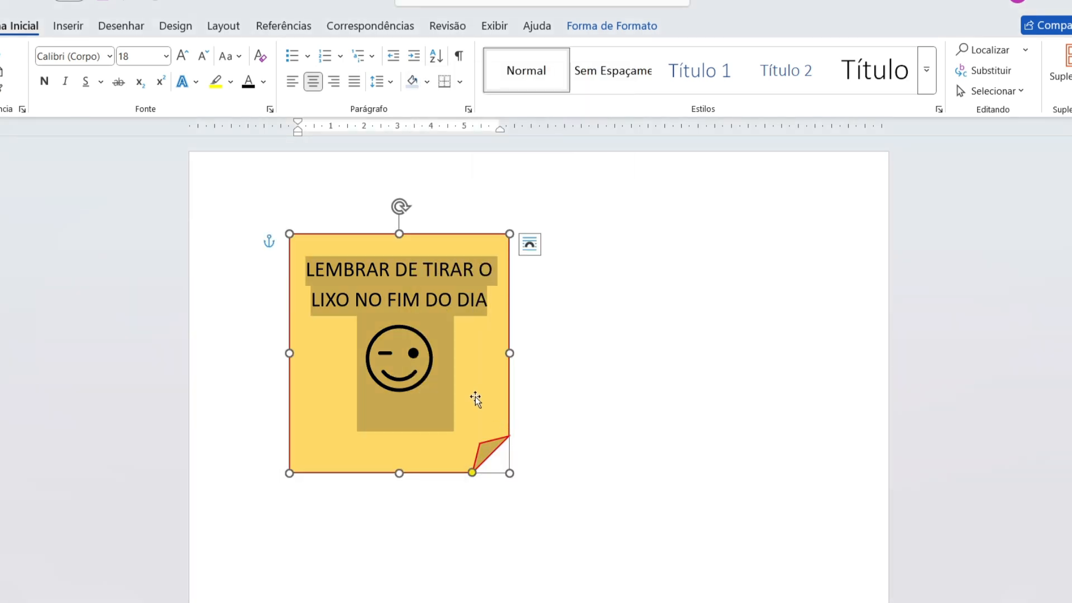
left_click(615, 404)
left_click(356, 438)
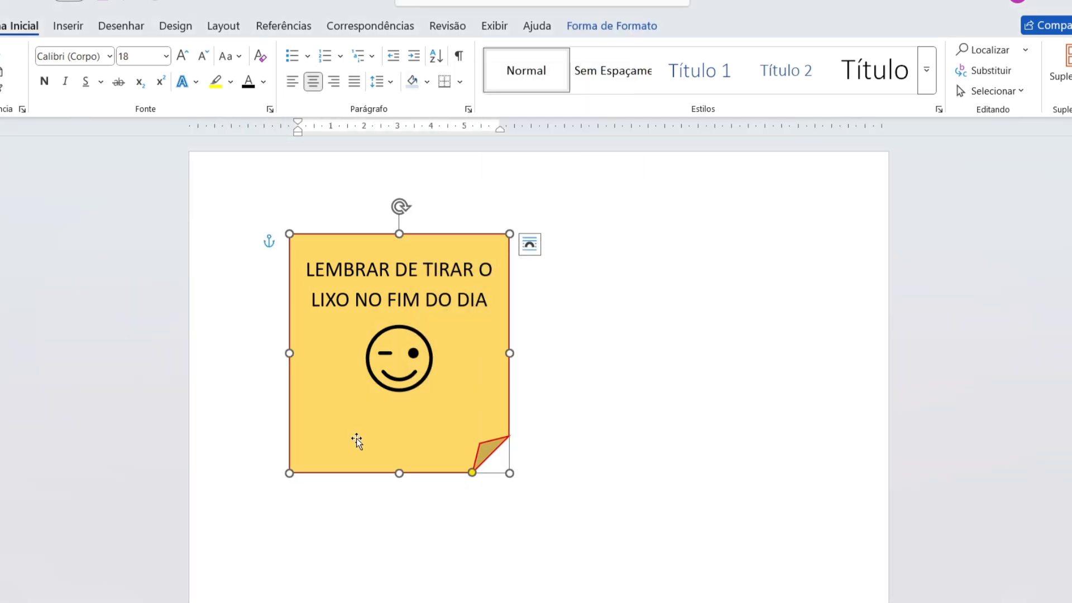
left_click(562, 440)
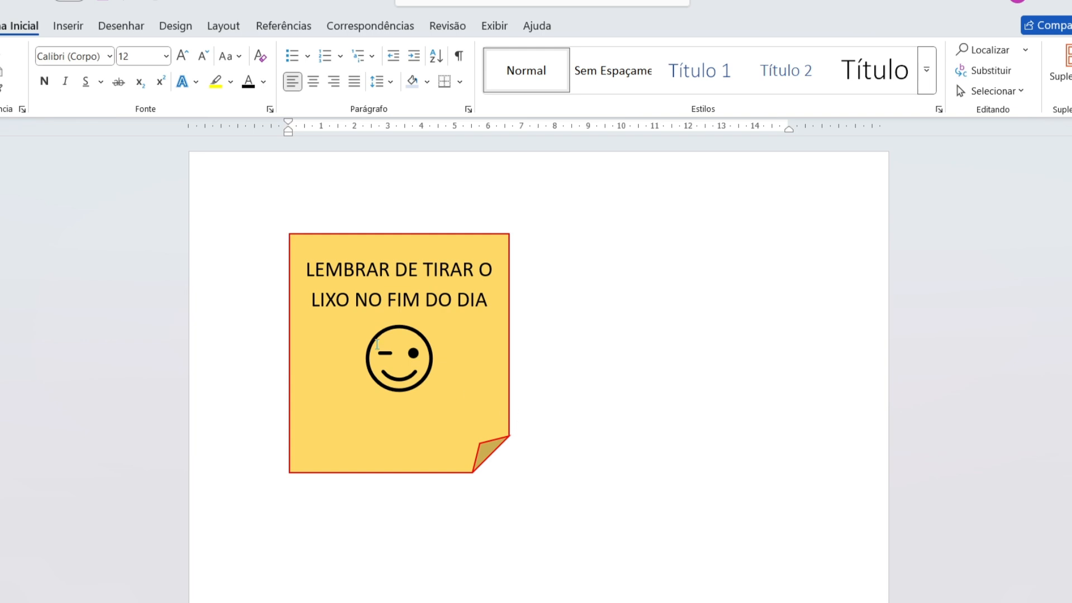
Draw a rounded-rectangle speech bubble about 7.5 cm wide just below the folded-corner note, and undo it.
left_click(68, 26)
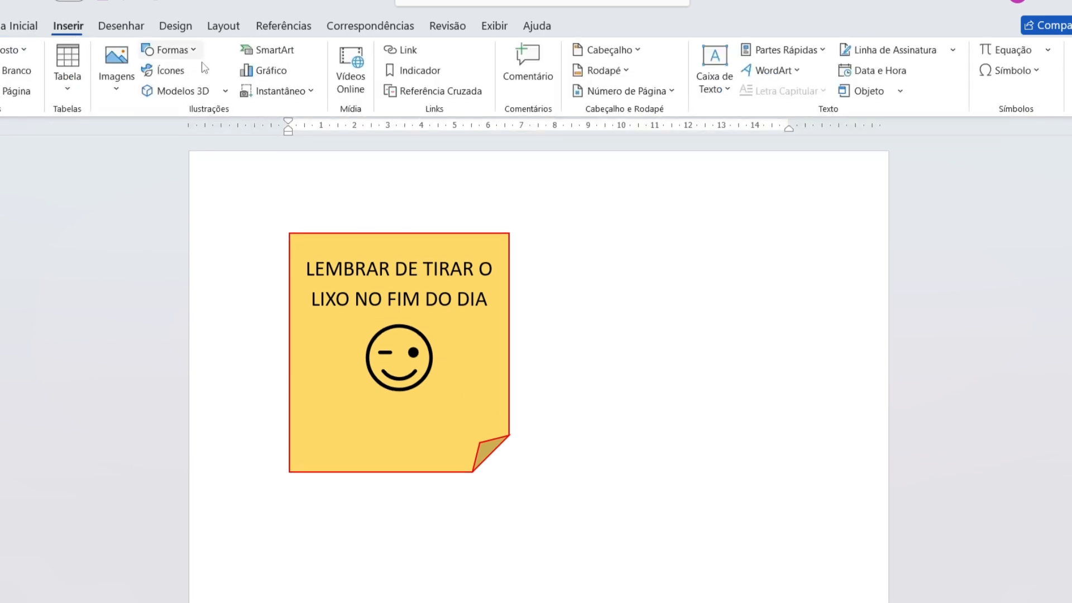
left_click(168, 49)
scroll(206, 286, "down", 2)
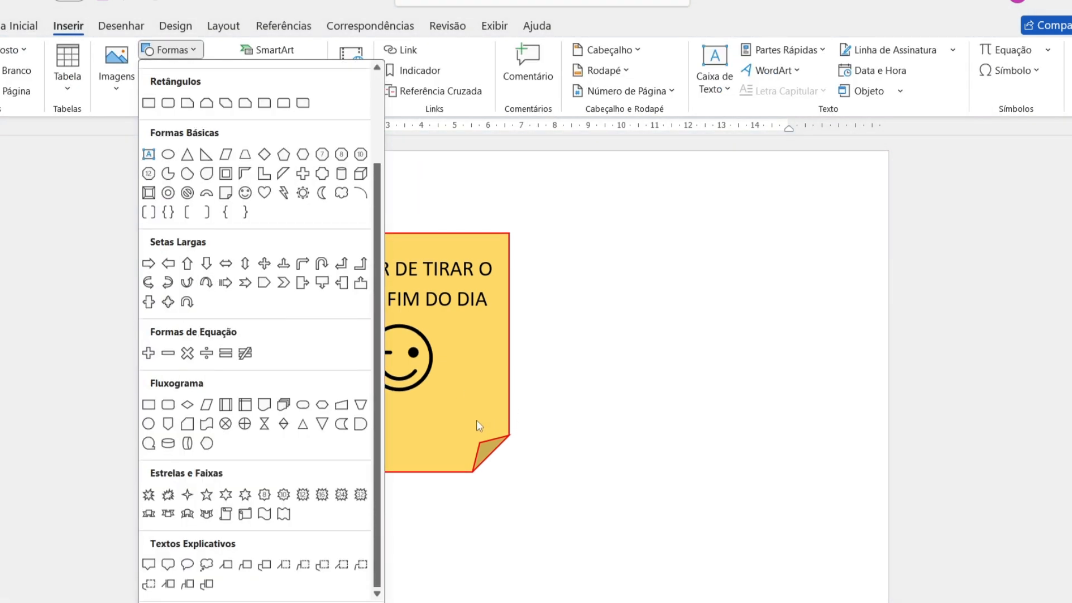
left_click(177, 569)
scroll(378, 441, "down", 2)
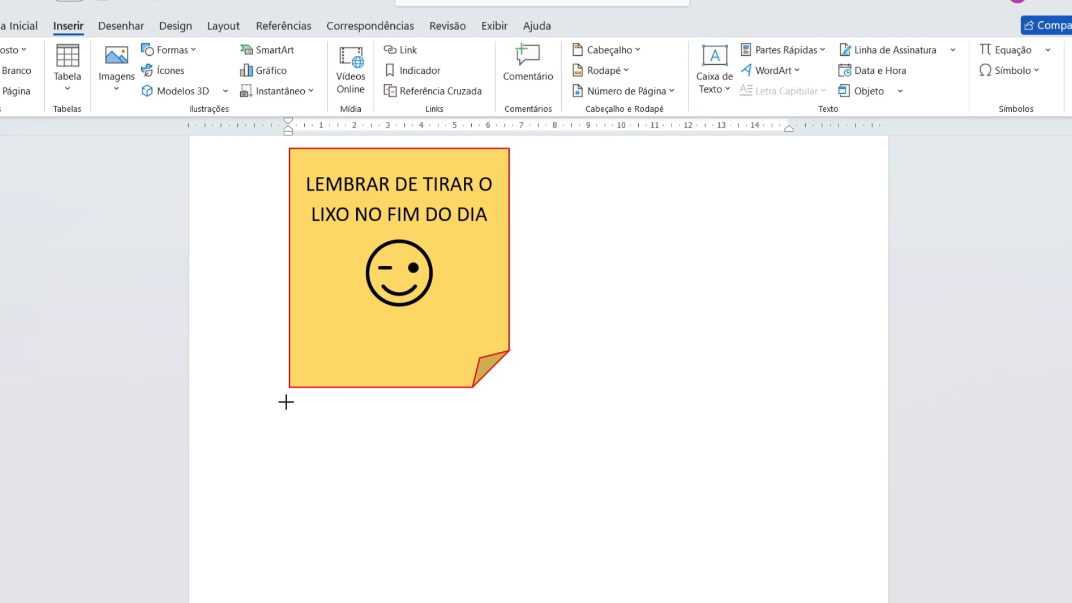
left_click(169, 50)
scroll(182, 564, "down", 1)
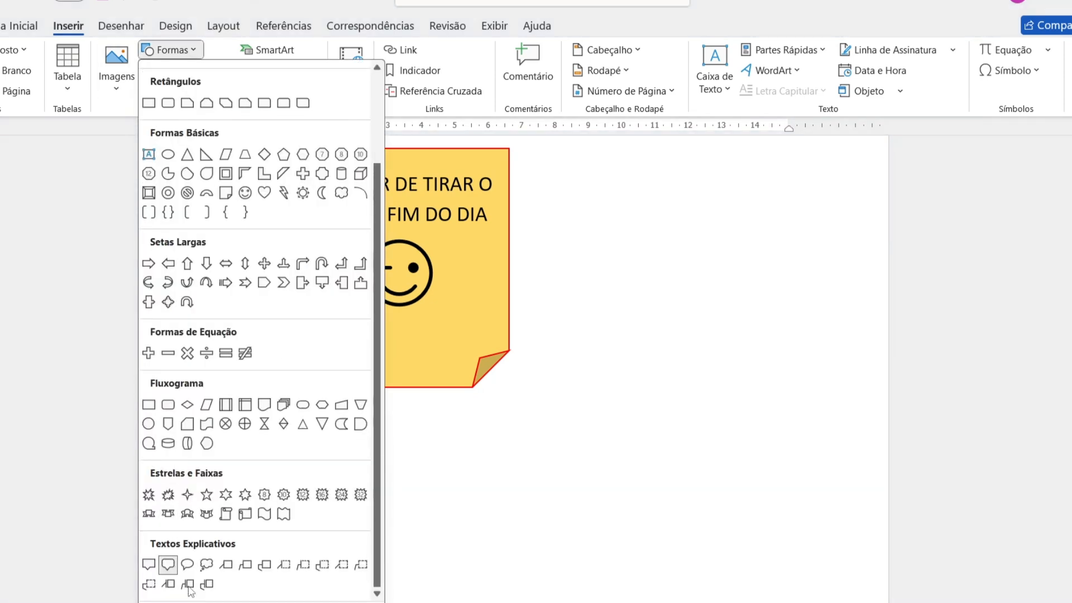
left_click(168, 568)
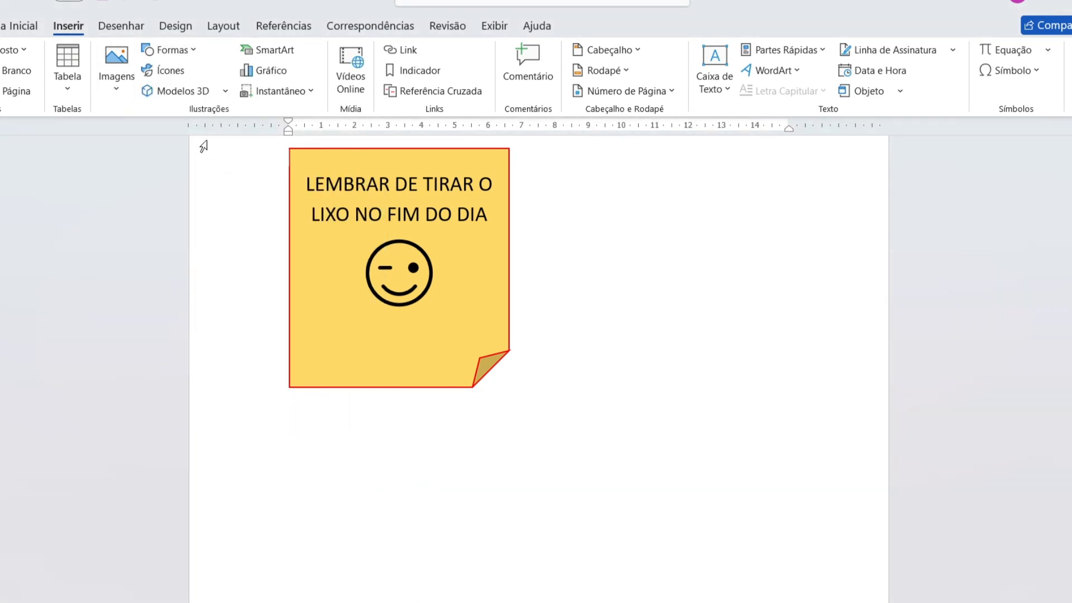
left_click(169, 50)
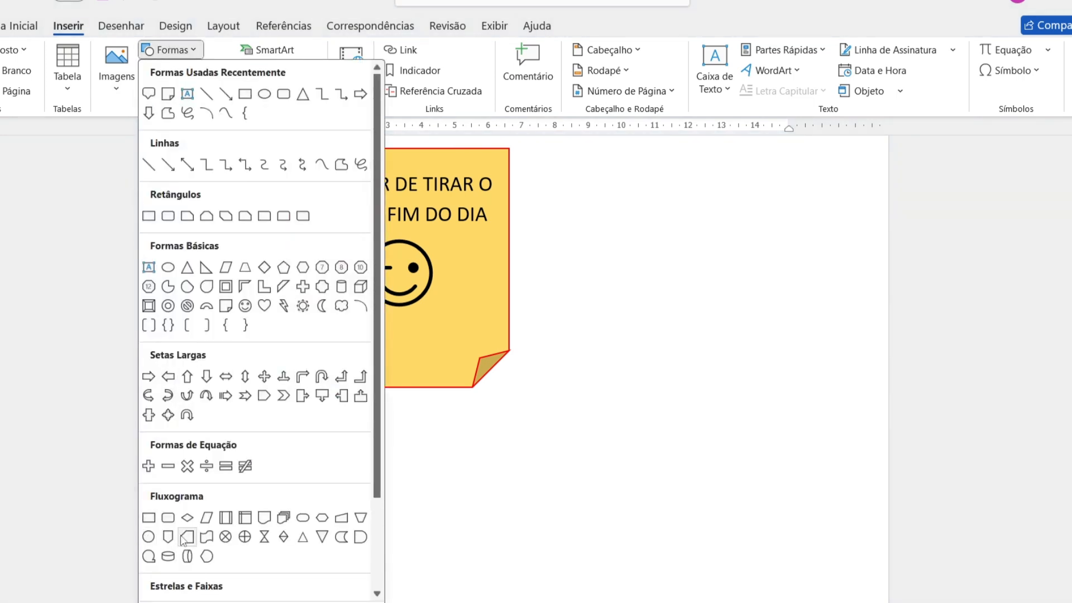
scroll(182, 540, "down", 2)
left_click(169, 577)
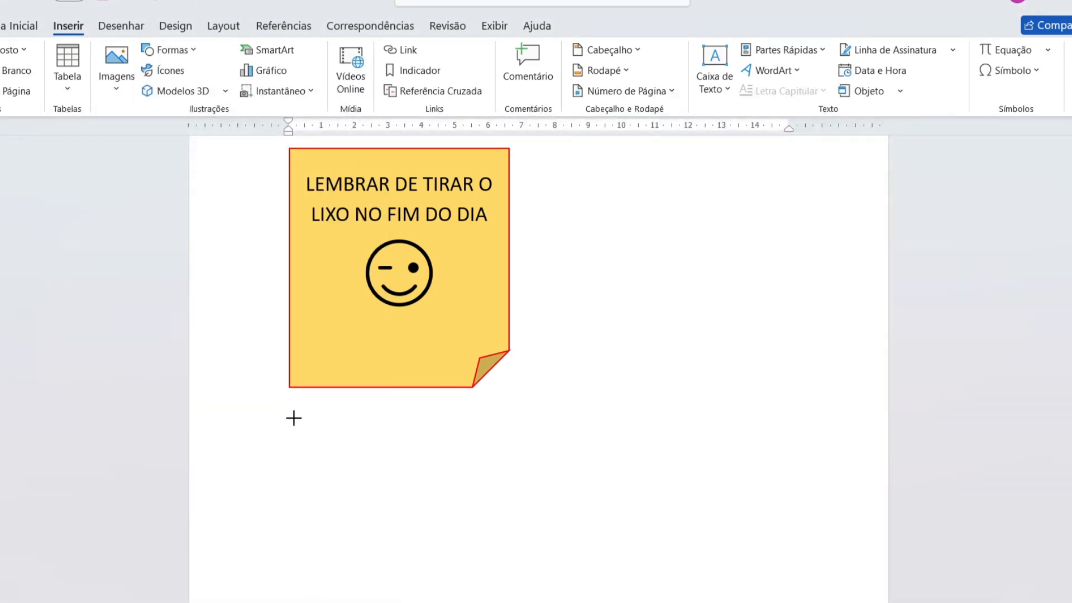
mouse_move(294, 417)
left_mouse_down()
mouse_move(445, 493)
mouse_move(512, 548)
mouse_move(550, 541)
left_mouse_up()
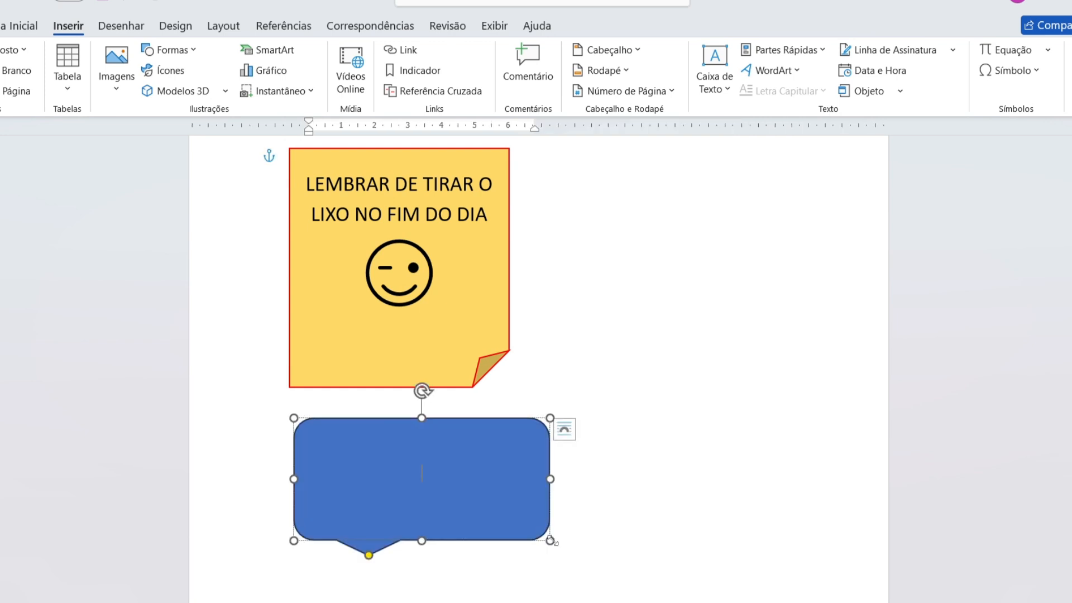
key("ctrl+z")
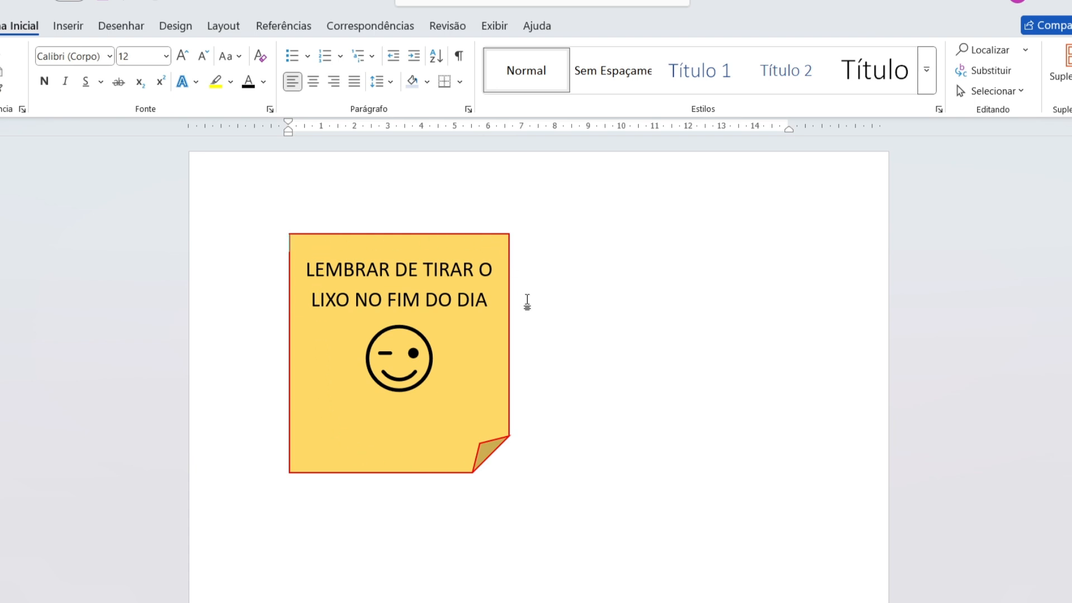
left_click(394, 438)
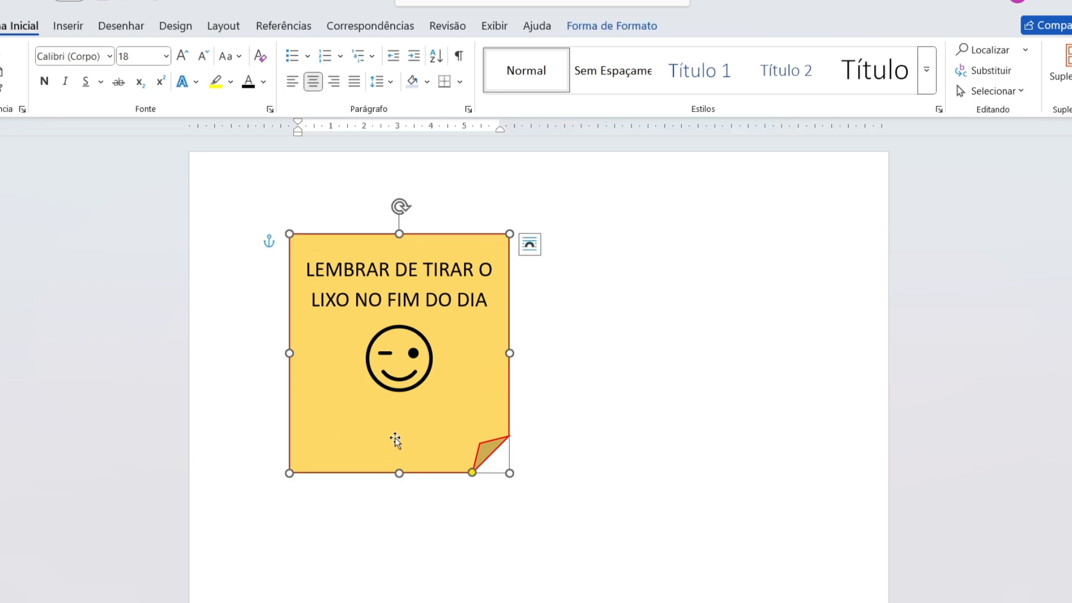
left_click(67, 25)
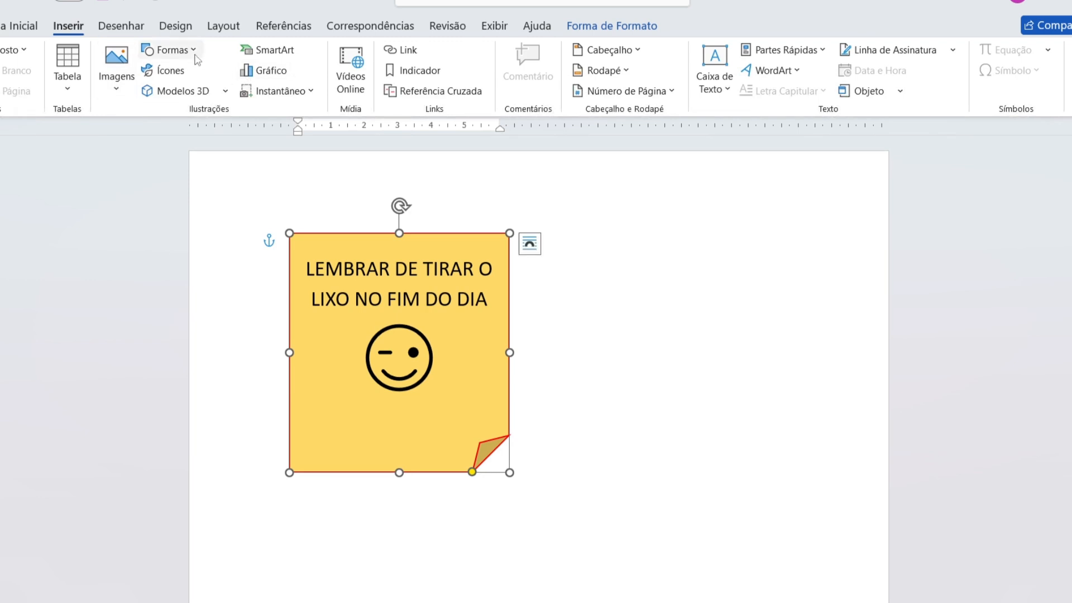
left_click(163, 49)
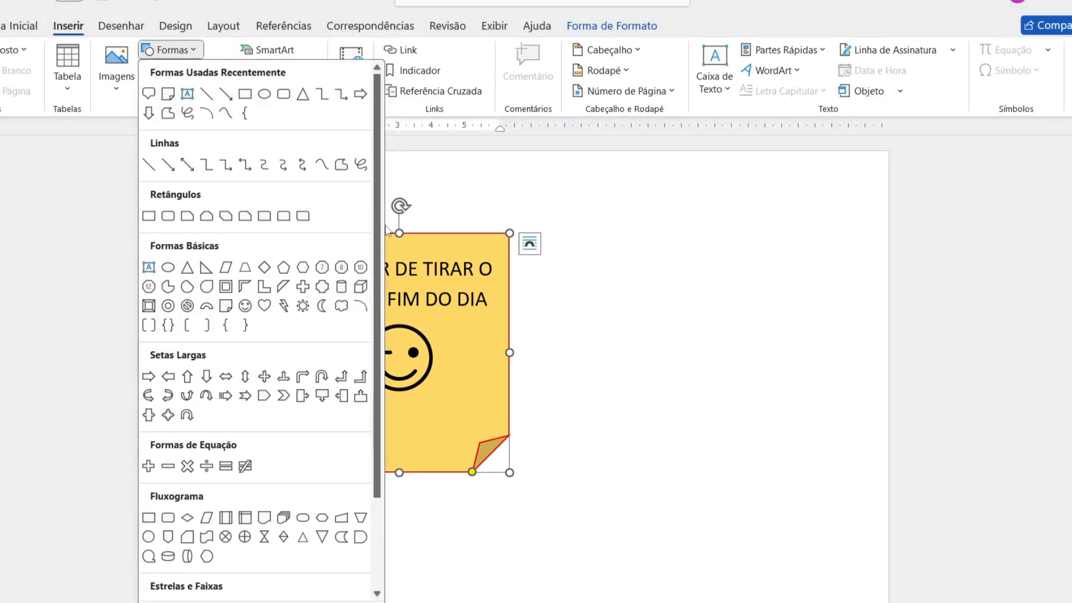
scroll(369, 433, "down", 2)
left_click_drag(368, 428, 390, 170)
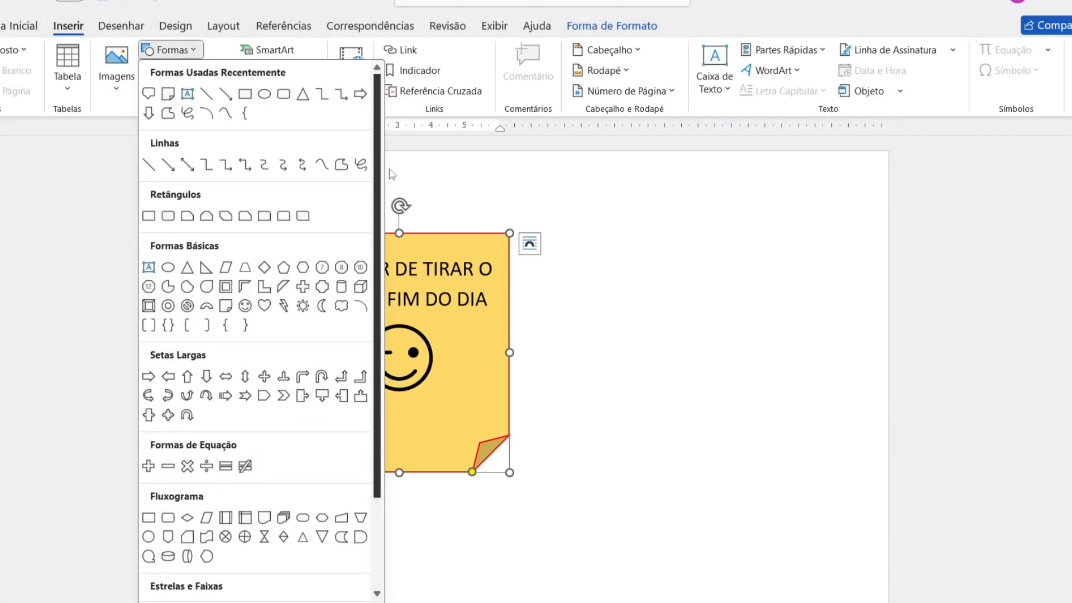
left_click(577, 403)
left_click_drag(422, 417, 339, 398)
left_click(444, 391)
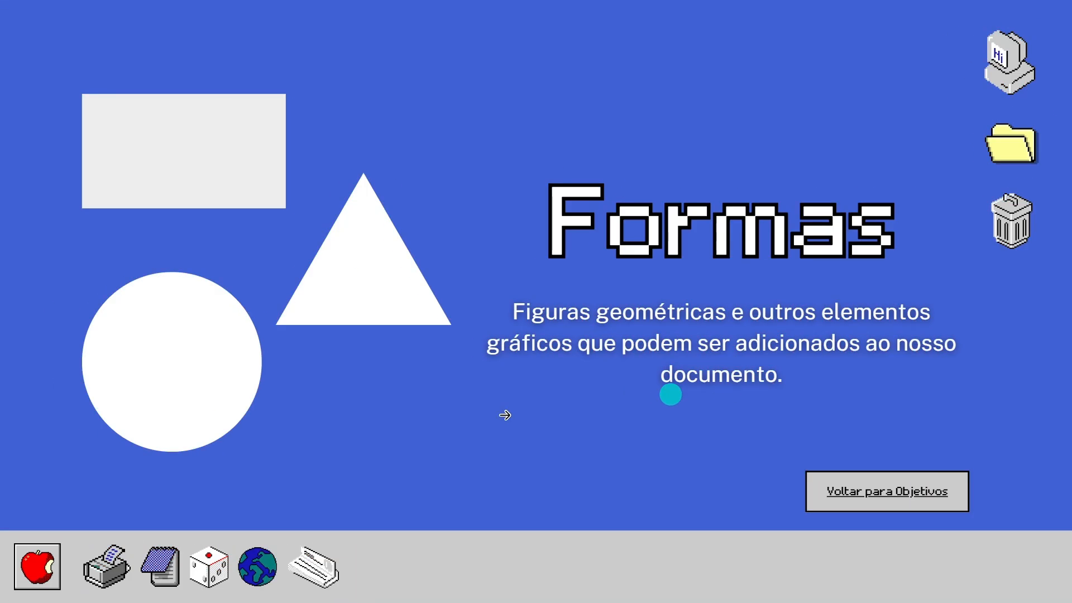
left_click(878, 497)
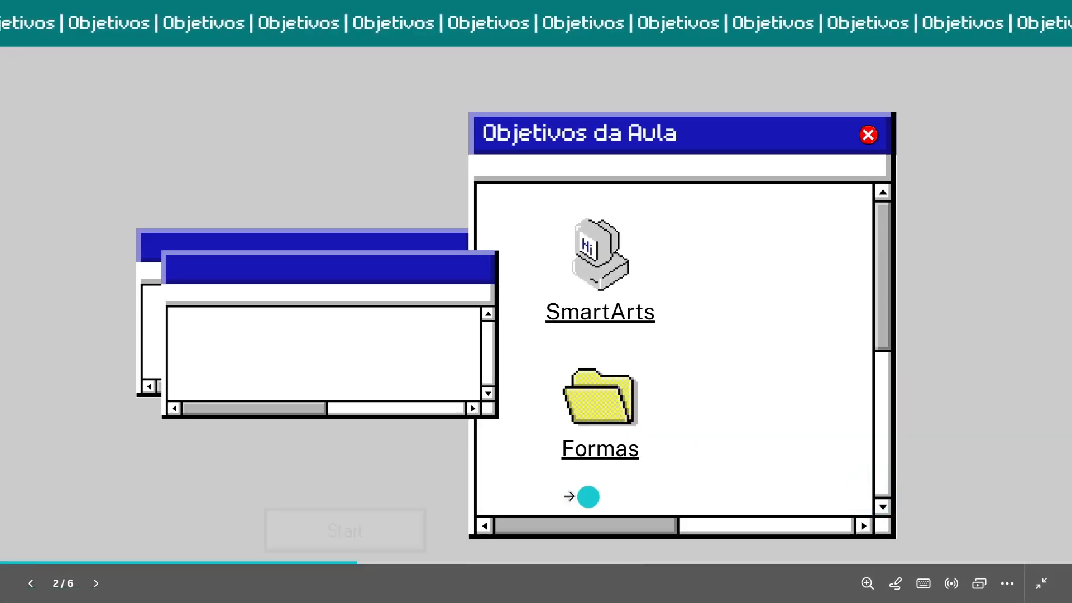